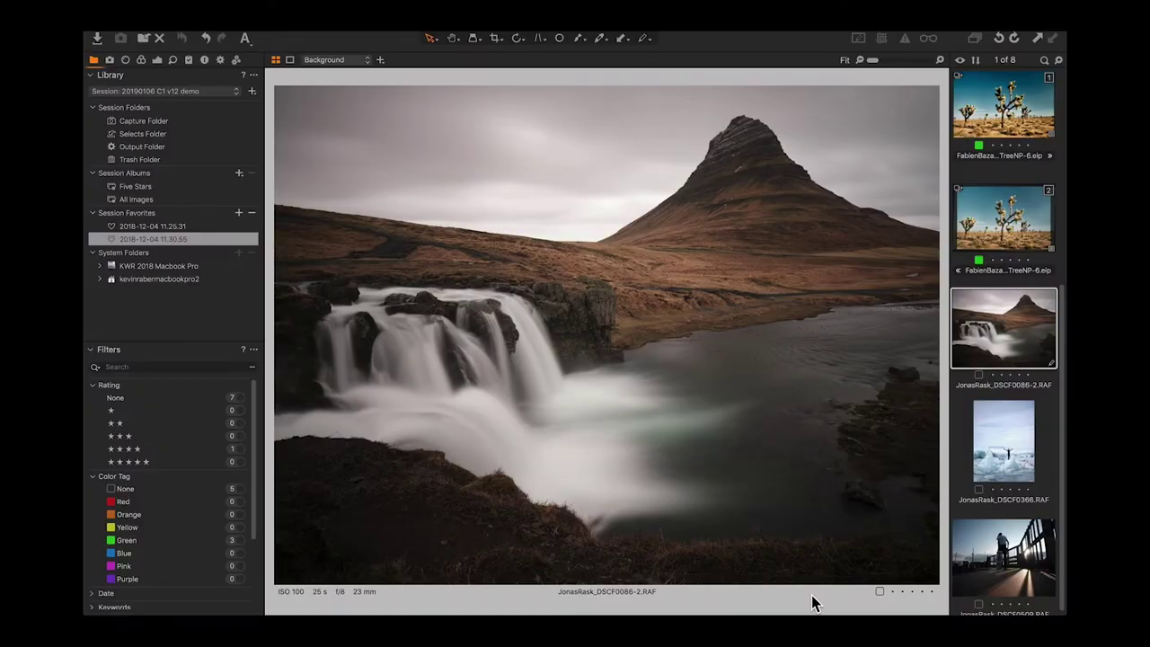
# - Add a filled adjustment layer to the waterfall photo and display its mask
pyautogui.click(159, 60)
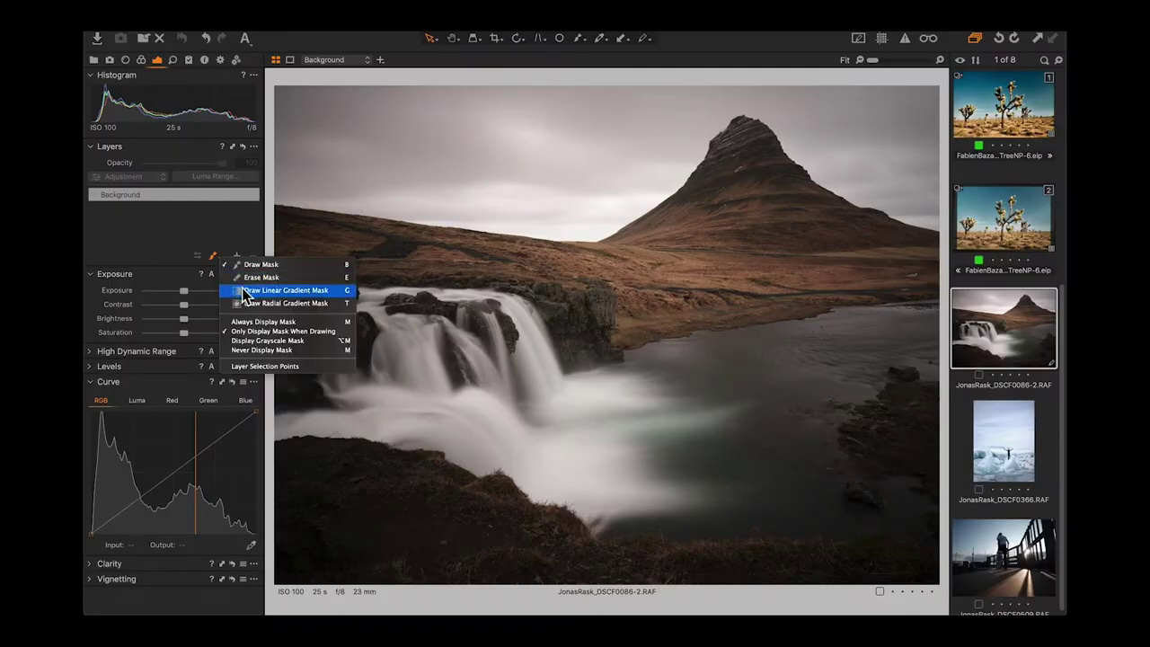
pyautogui.click(175, 225)
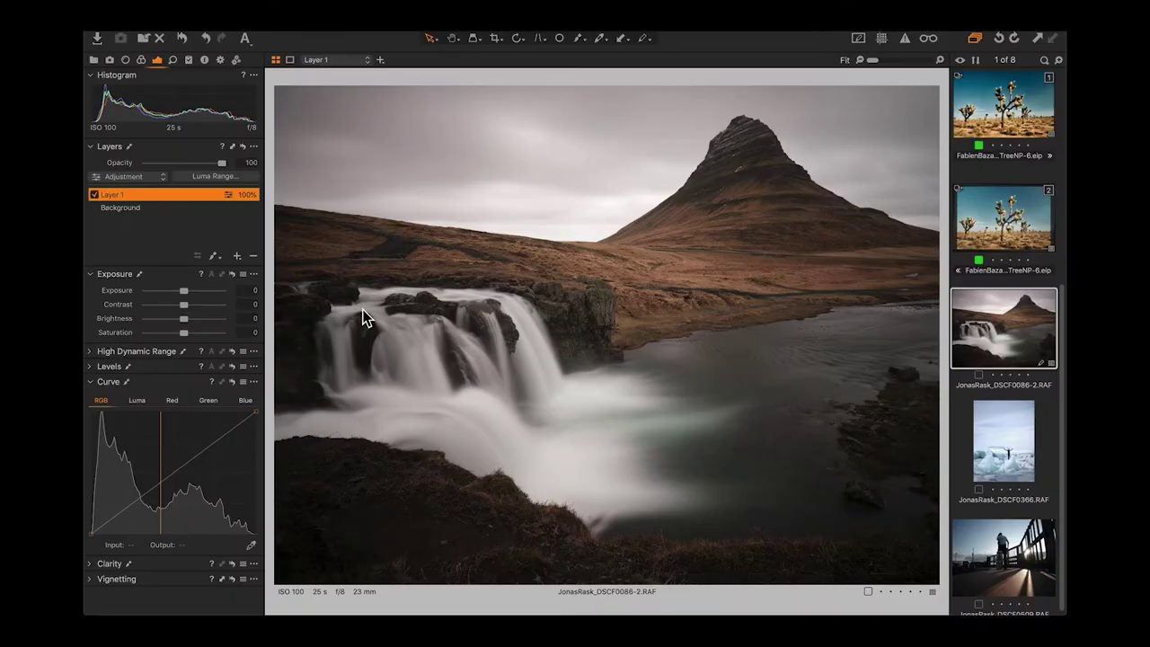
pyautogui.press('m')
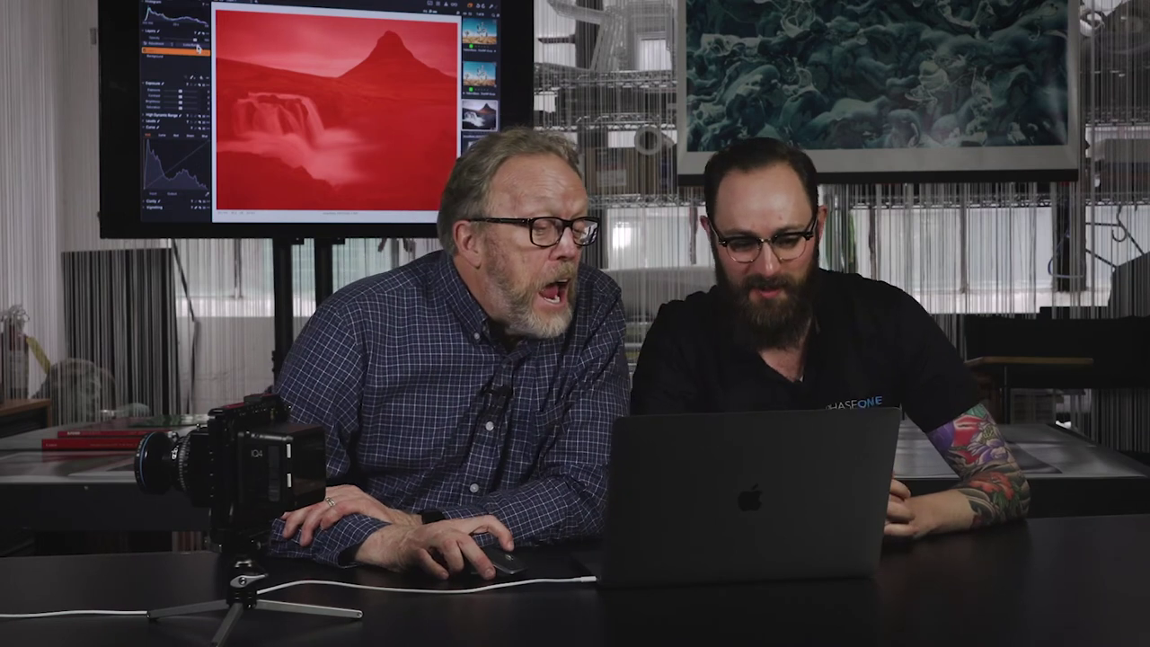
# - Open the Luma Range settings for Layer 1 and raise the lower range limit to 144 with its falloff at 124
pyautogui.click(197, 47)
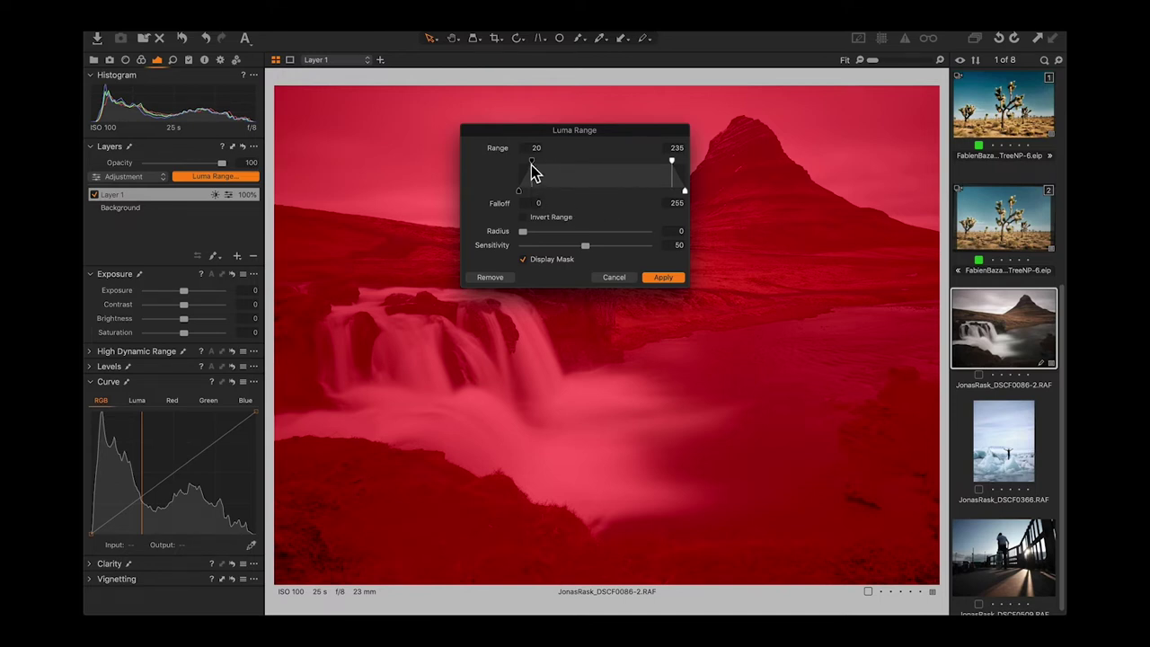
pyautogui.moveTo(551, 172); pyautogui.dragTo(577, 173)
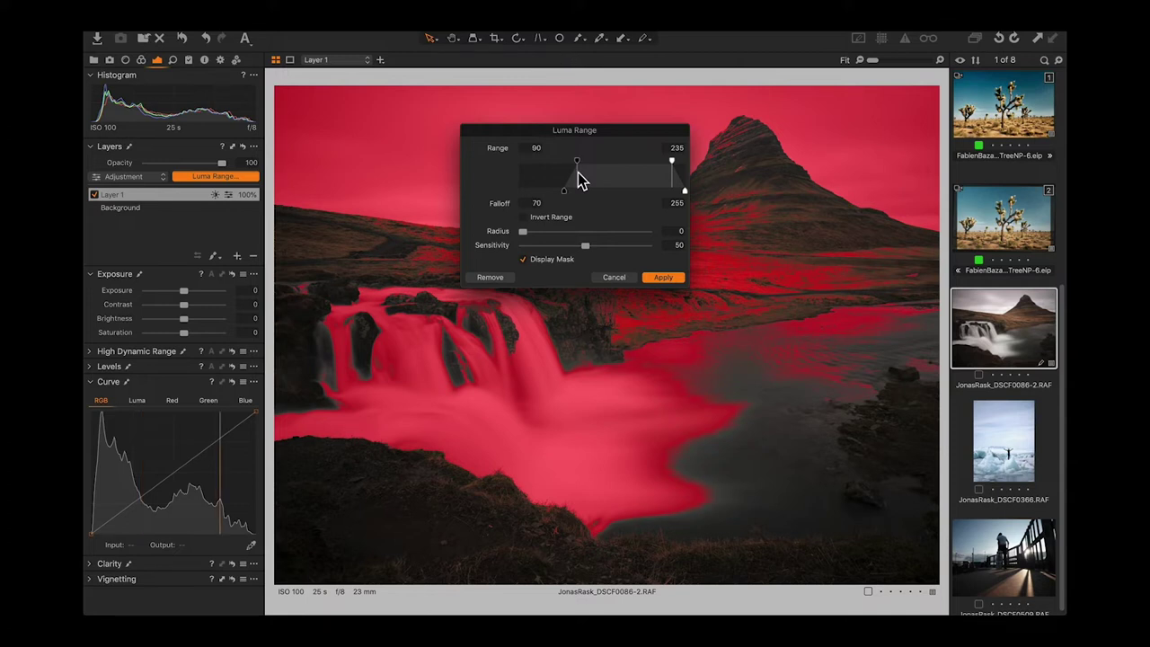
pyautogui.moveTo(578, 172); pyautogui.dragTo(579, 172)
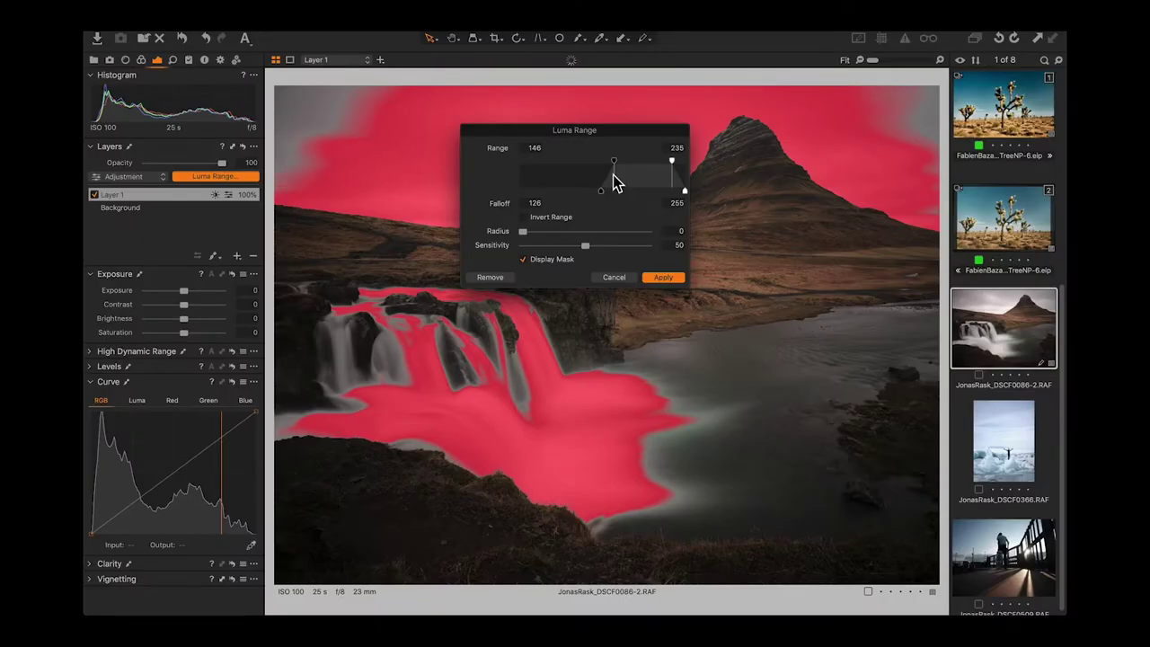
pyautogui.moveTo(613, 174); pyautogui.dragTo(610, 176)
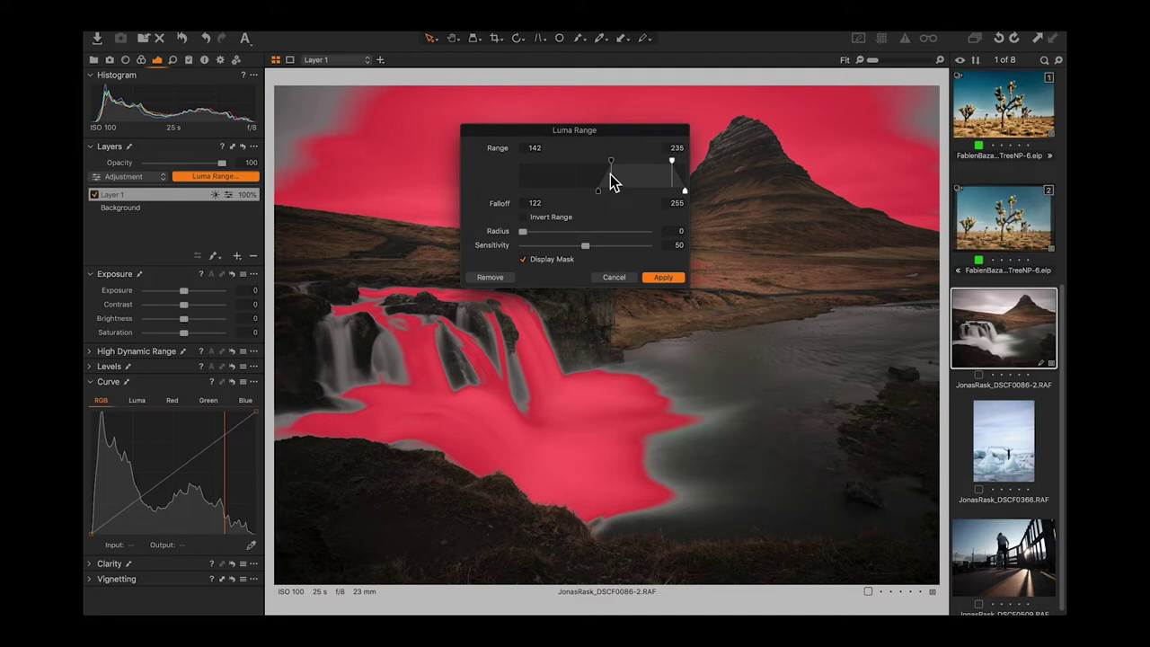
pyautogui.moveTo(610, 174); pyautogui.dragTo(607, 174)
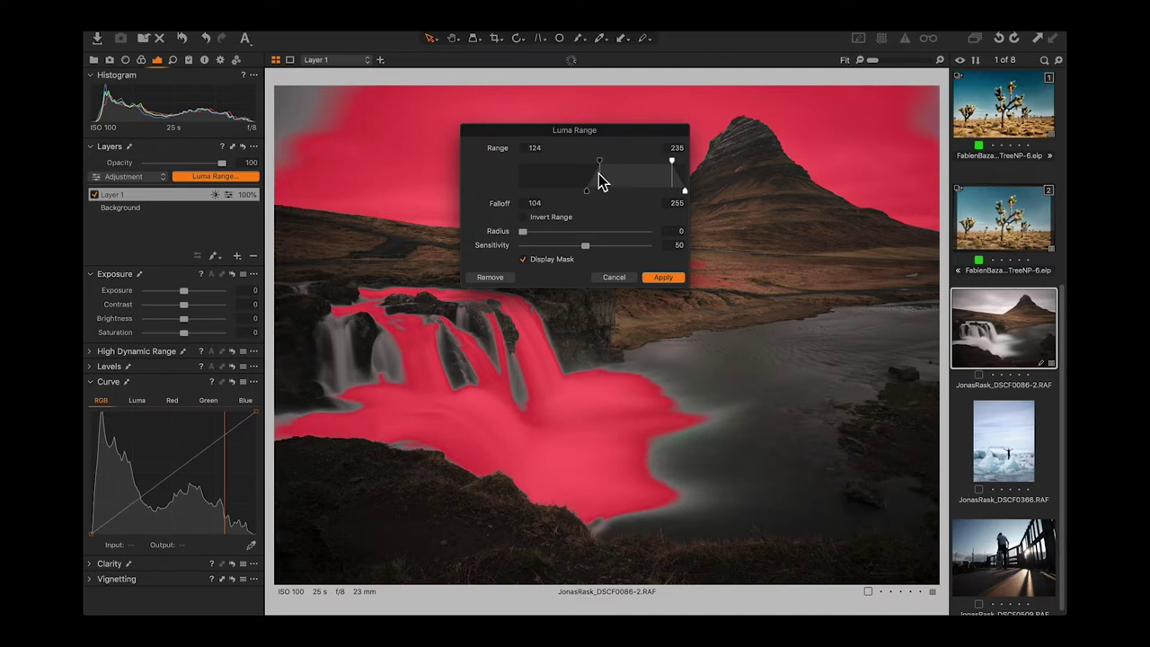
pyautogui.moveTo(561, 179)
pyautogui.mouseDown()
pyautogui.moveTo(544, 173)
pyautogui.moveTo(566, 184)
pyautogui.mouseUp()
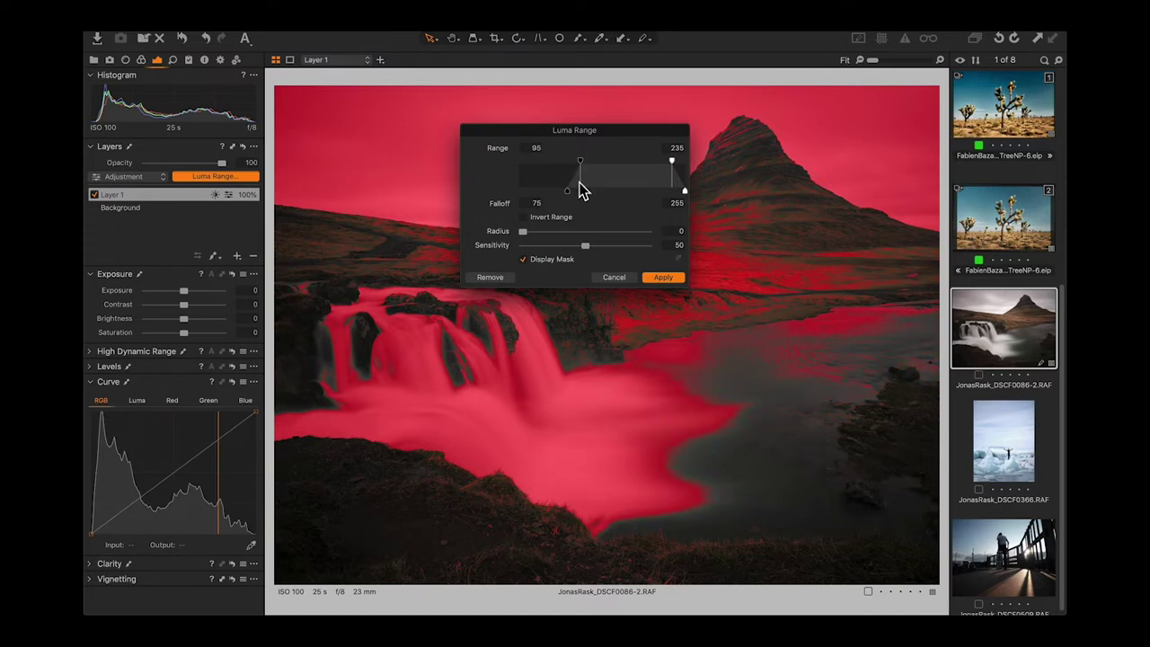
pyautogui.moveTo(582, 187); pyautogui.dragTo(612, 197)
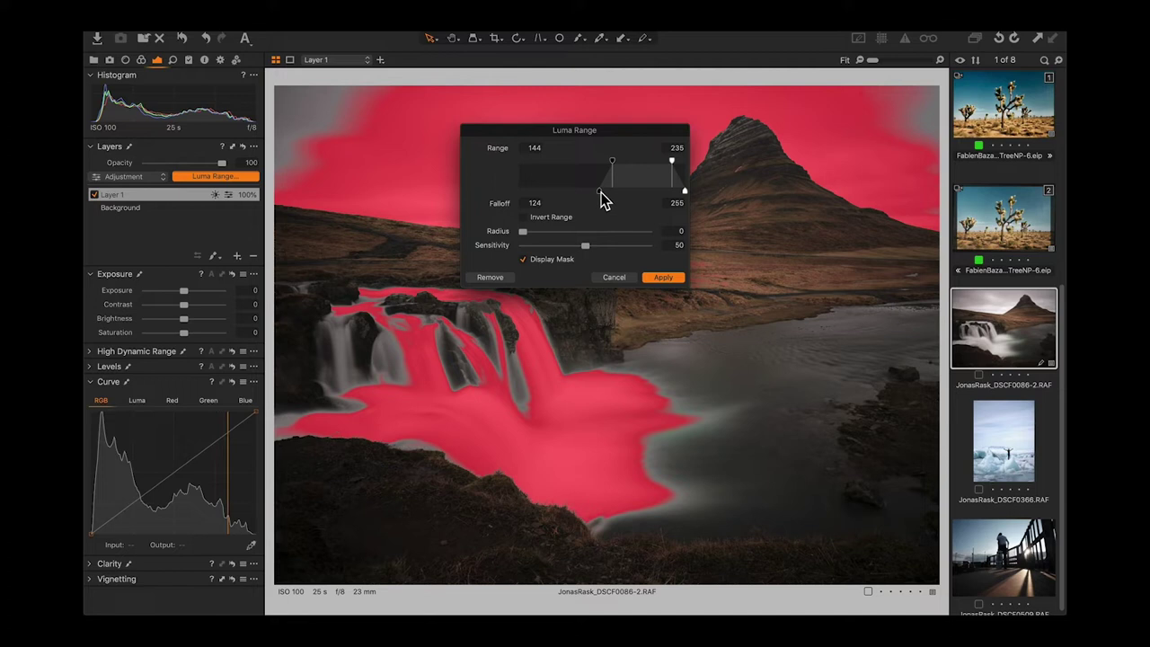
# - Widen the lower falloff of Layer 1's luma range and shift the whole range to 152–243, with falloff 78–255
pyautogui.moveTo(589, 191); pyautogui.dragTo(534, 190)
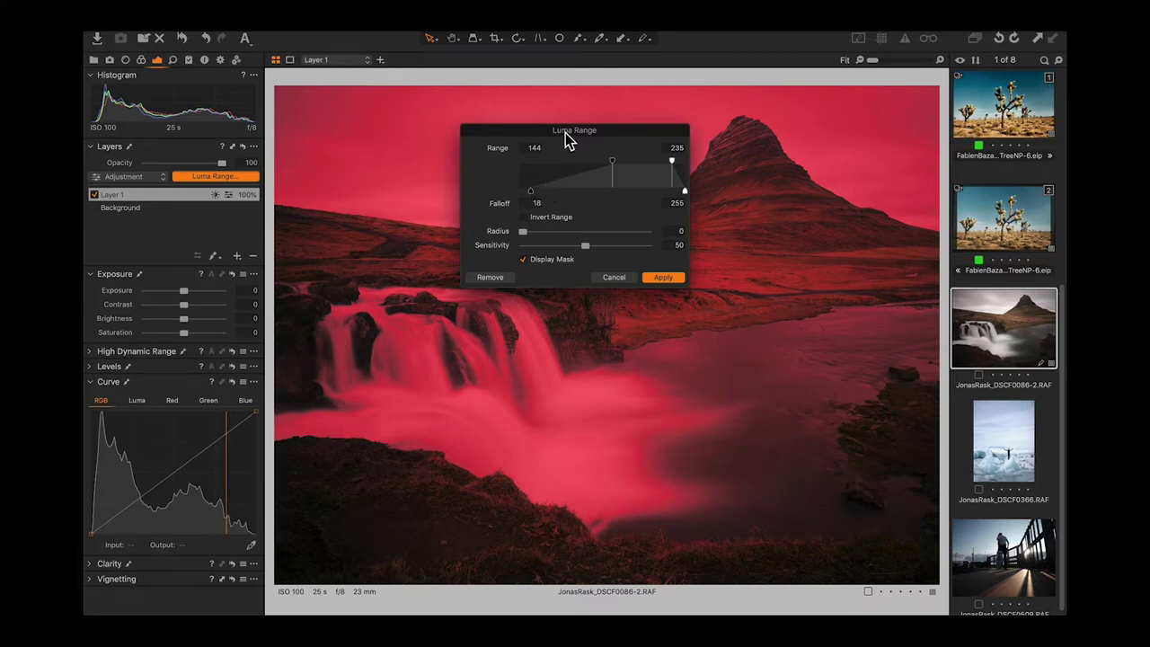
pyautogui.moveTo(517, 136); pyautogui.dragTo(738, 365)
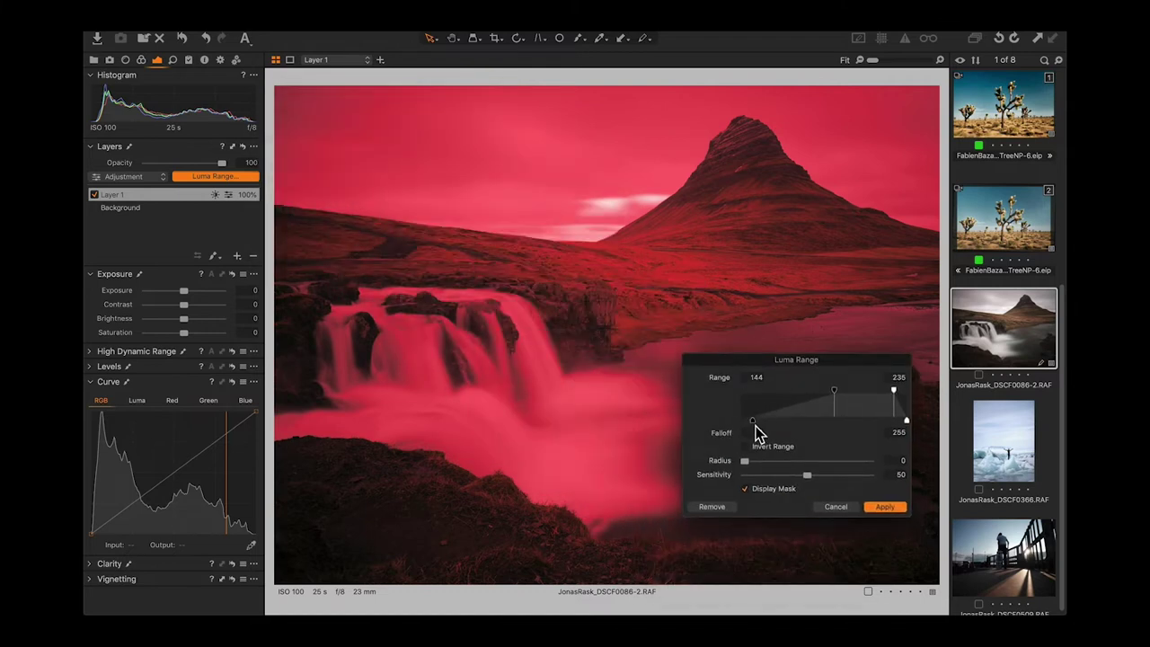
pyautogui.moveTo(762, 422); pyautogui.dragTo(783, 432)
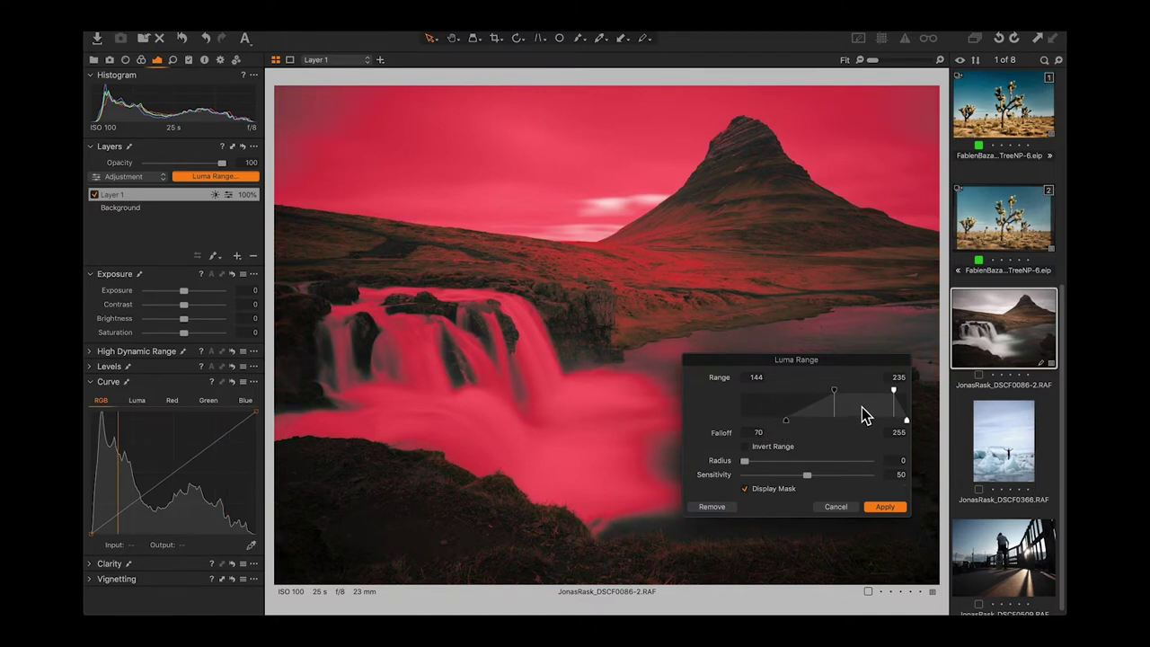
pyautogui.moveTo(863, 415)
pyautogui.mouseDown()
pyautogui.moveTo(811, 412)
pyautogui.moveTo(849, 422)
pyautogui.mouseUp()
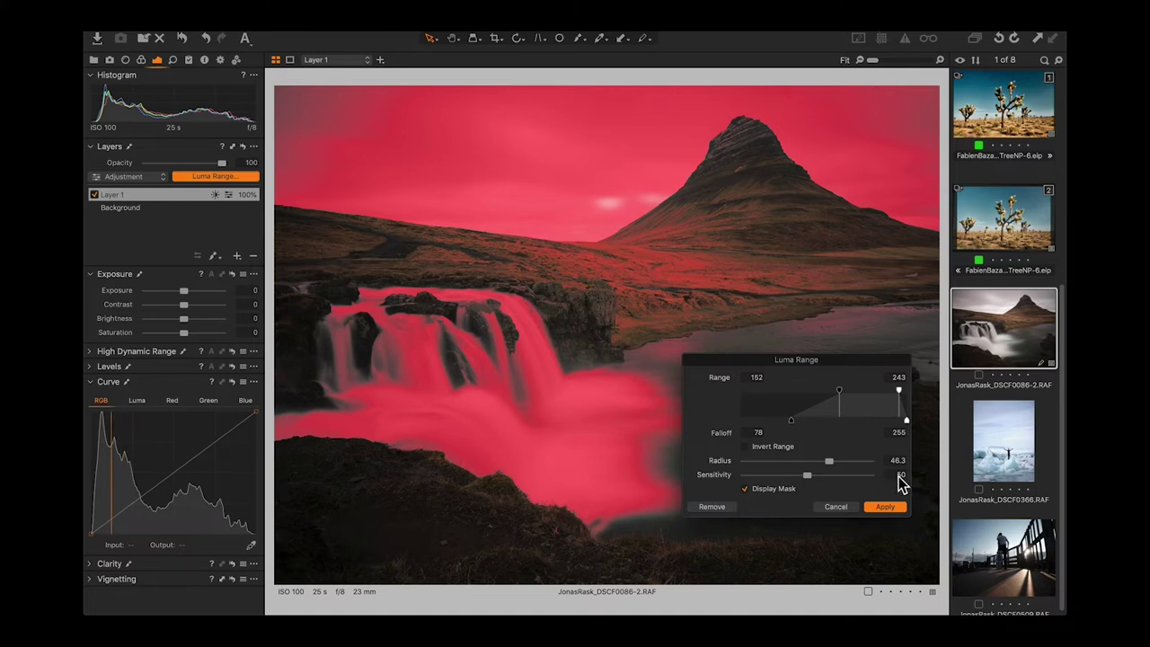
# - Refine Layer 1's luma mask to range 146–235, radius 14.2 and sensitivity 56, and apply it
pyautogui.write('300')
pyautogui.press('Return')
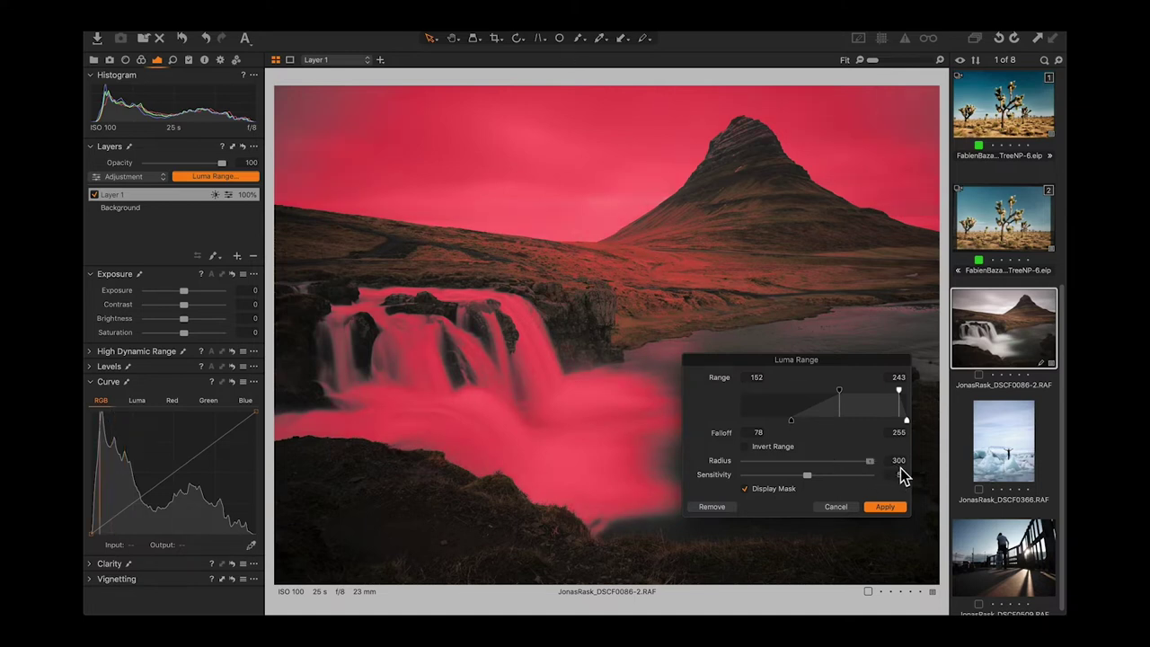
pyautogui.moveTo(868, 461); pyautogui.dragTo(823, 462)
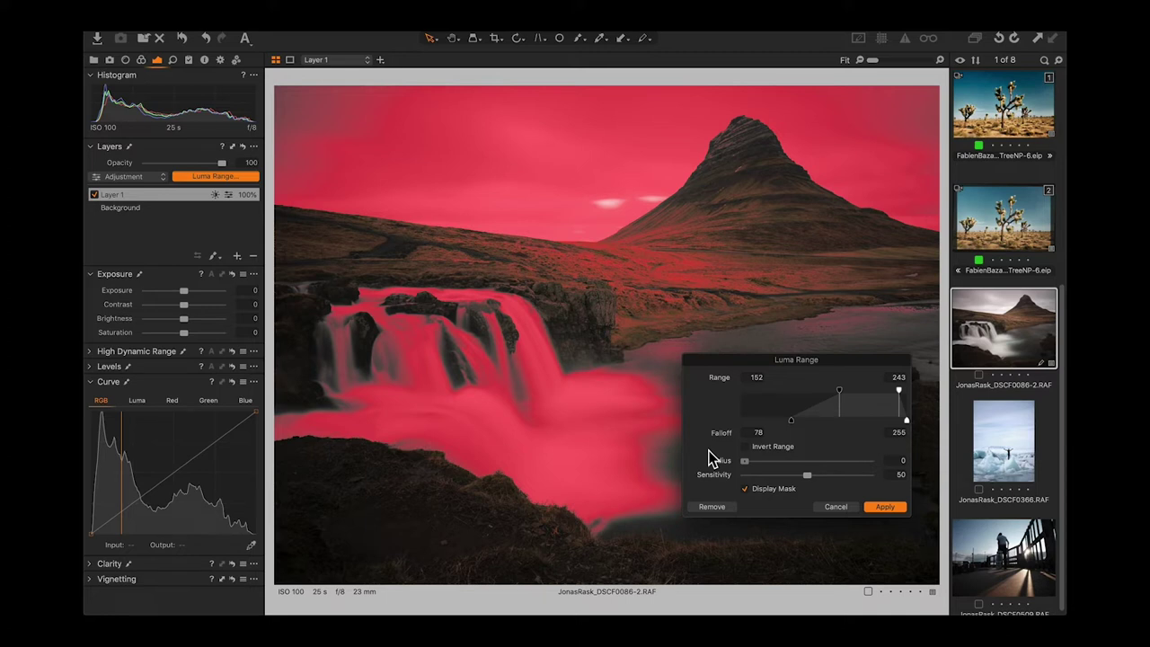
pyautogui.moveTo(760, 467); pyautogui.dragTo(813, 477)
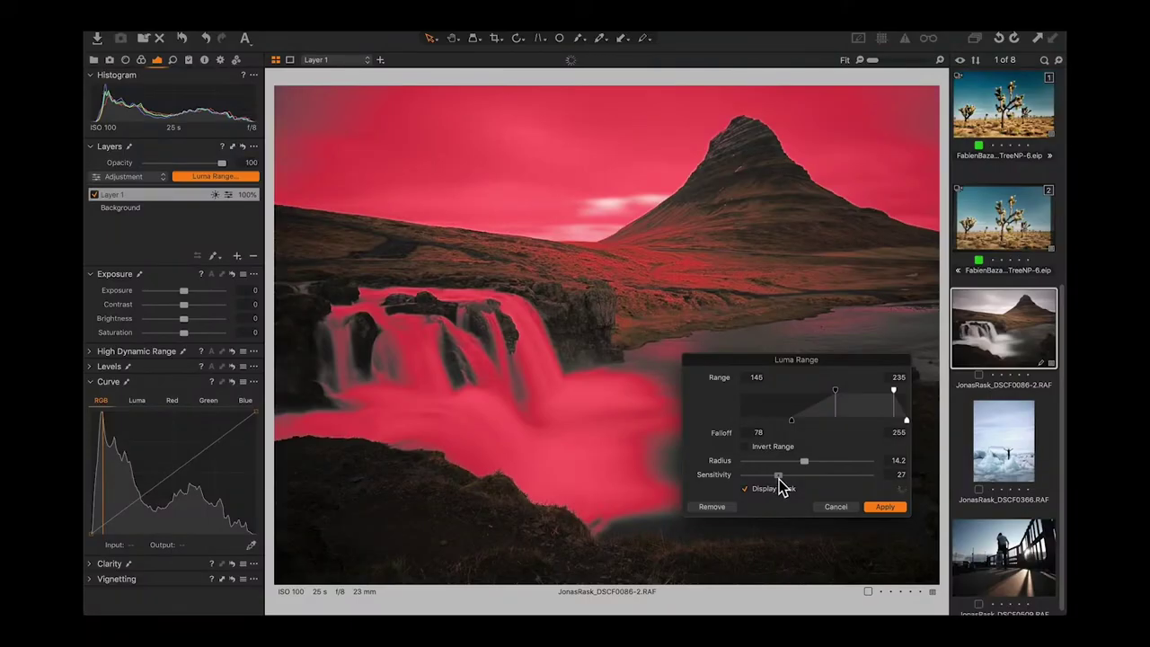
pyautogui.moveTo(787, 483)
pyautogui.mouseDown()
pyautogui.moveTo(855, 491)
pyautogui.moveTo(808, 485)
pyautogui.mouseUp()
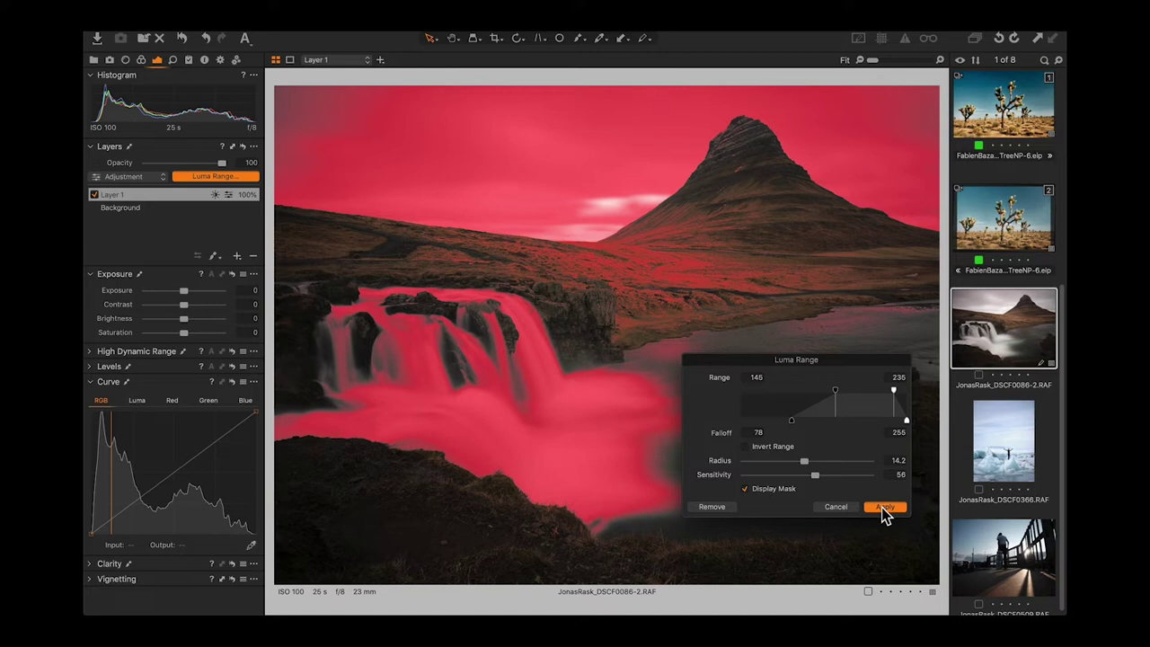
pyautogui.click(885, 508)
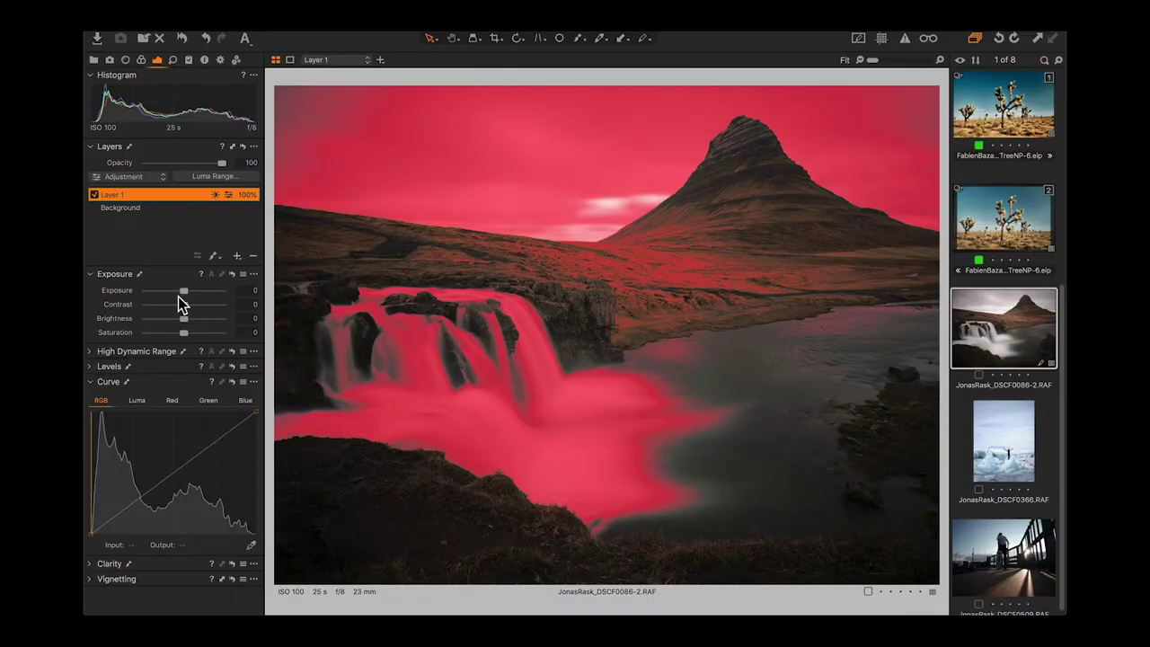
# - Set Layer 1's exposure to -0.26 and saturation to -3, and turn the layer off
pyautogui.moveTo(183, 290)
pyautogui.mouseDown()
pyautogui.moveTo(175, 288)
pyautogui.moveTo(184, 292)
pyautogui.mouseUp()
pyautogui.press('m')
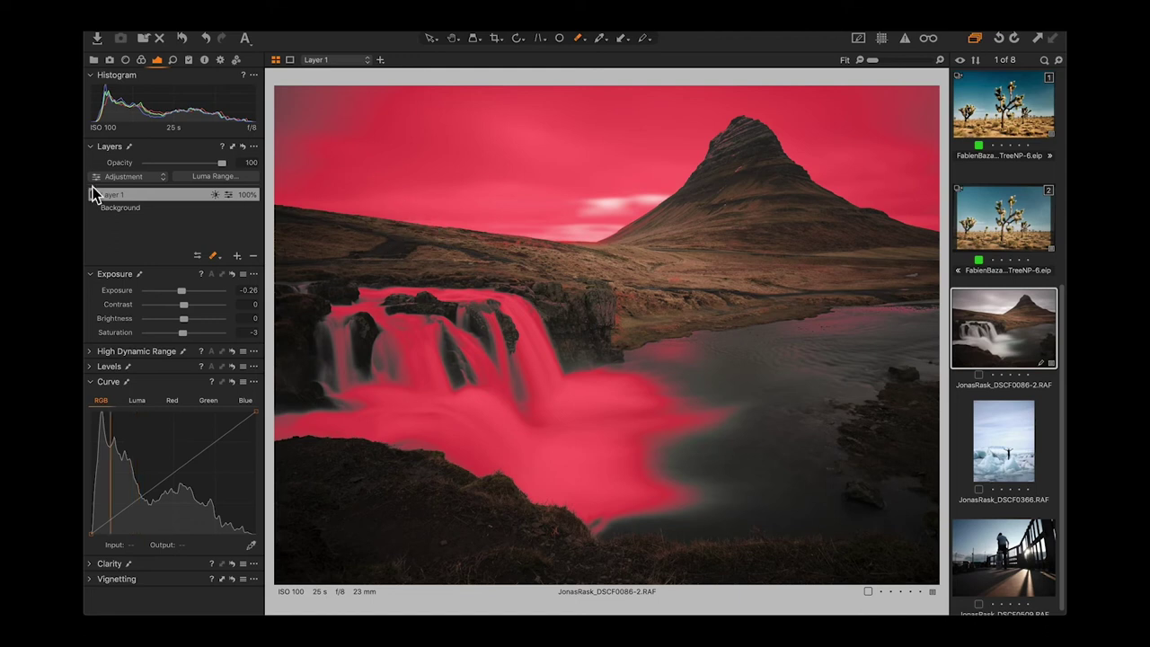
pyautogui.click(94, 195)
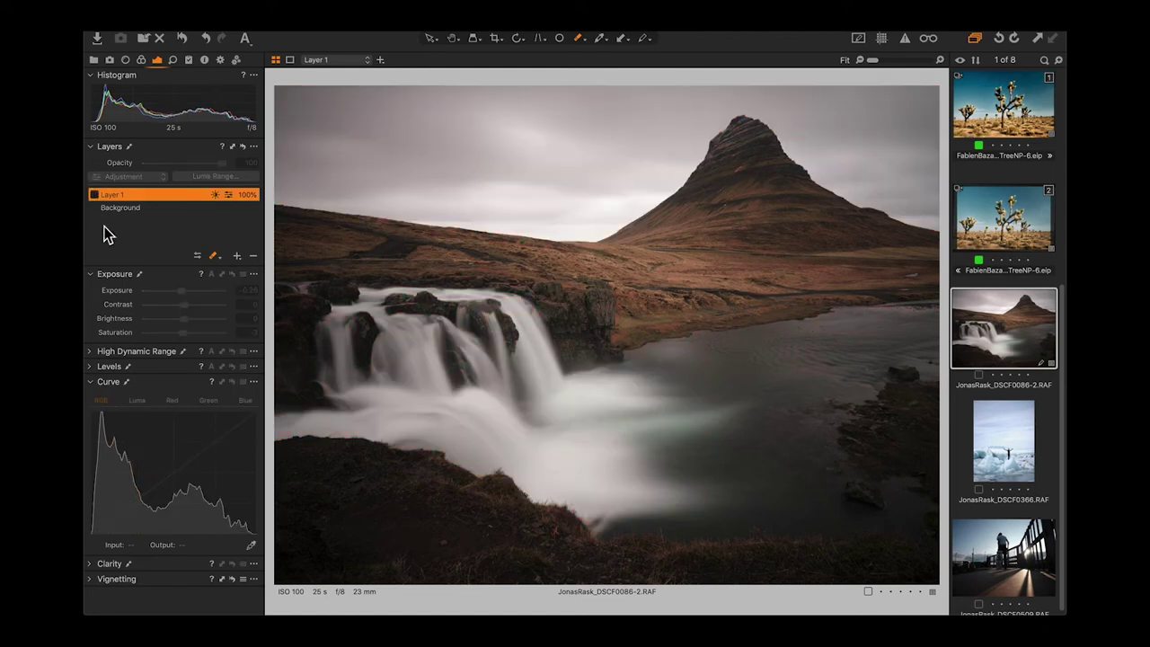
# - Add a second adjustment layer and draw a linear gradient mask over the sky and mountain
pyautogui.click(237, 257)
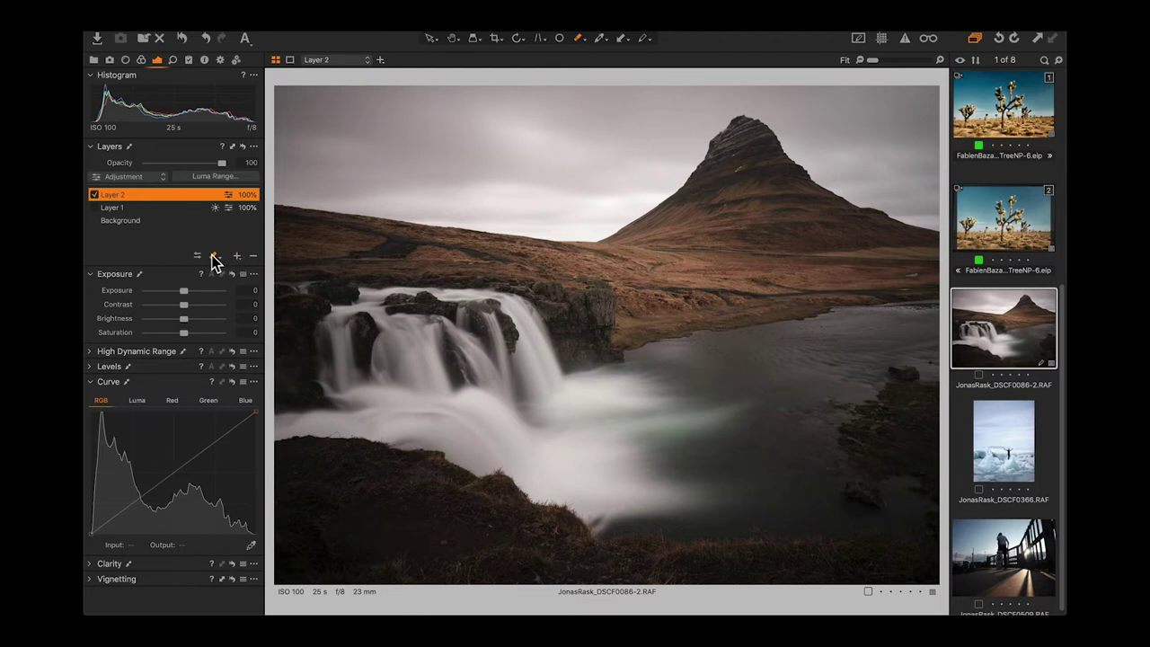
pyautogui.click(214, 259)
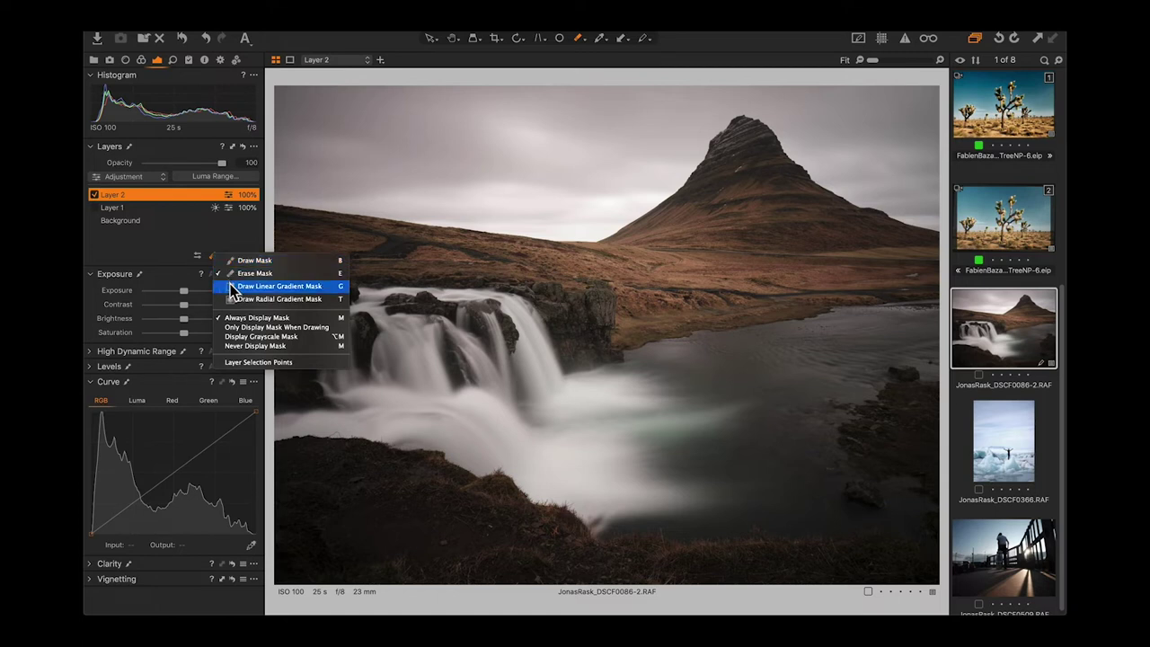
pyautogui.click(231, 287)
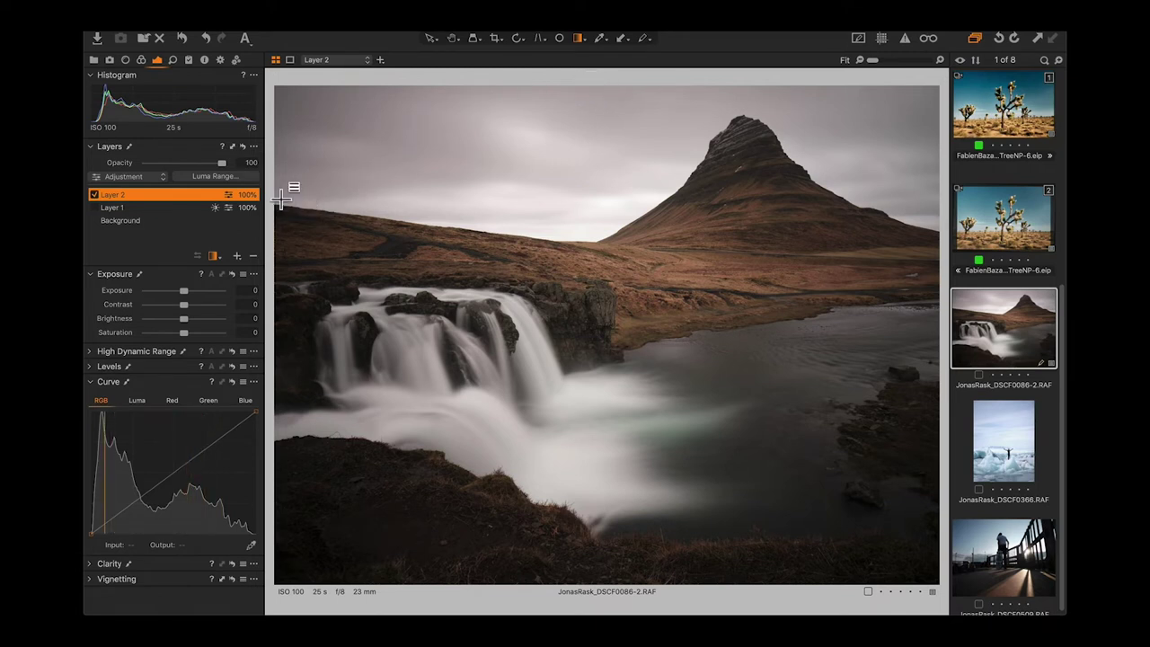
pyautogui.moveTo(287, 202)
pyautogui.mouseDown()
pyautogui.moveTo(681, 259)
pyautogui.moveTo(865, 261)
pyautogui.moveTo(899, 280)
pyautogui.moveTo(893, 333)
pyautogui.moveTo(757, 440)
pyautogui.moveTo(524, 487)
pyautogui.moveTo(402, 382)
pyautogui.moveTo(390, 310)
pyautogui.moveTo(377, 306)
pyautogui.moveTo(599, 184)
pyautogui.mouseUp()
pyautogui.moveTo(618, 93); pyautogui.dragTo(659, 136)
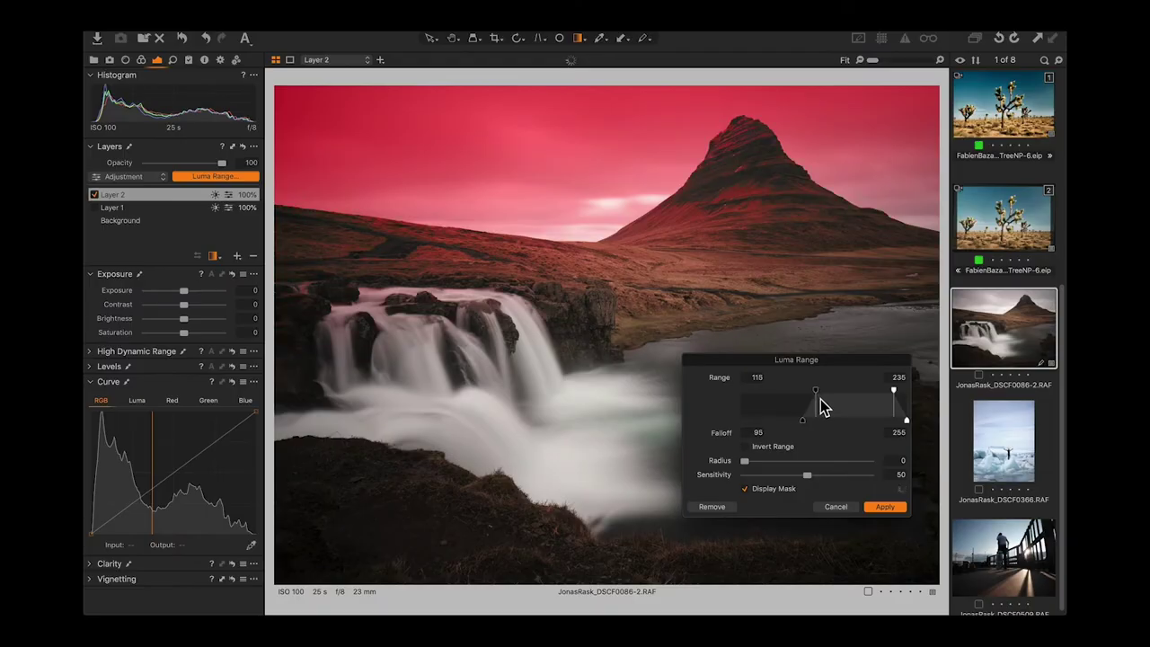
# - Limit Layer 2's gradient mask with a luma range of 126–235 and a lower falloff of 51
pyautogui.moveTo(813, 404); pyautogui.dragTo(794, 429)
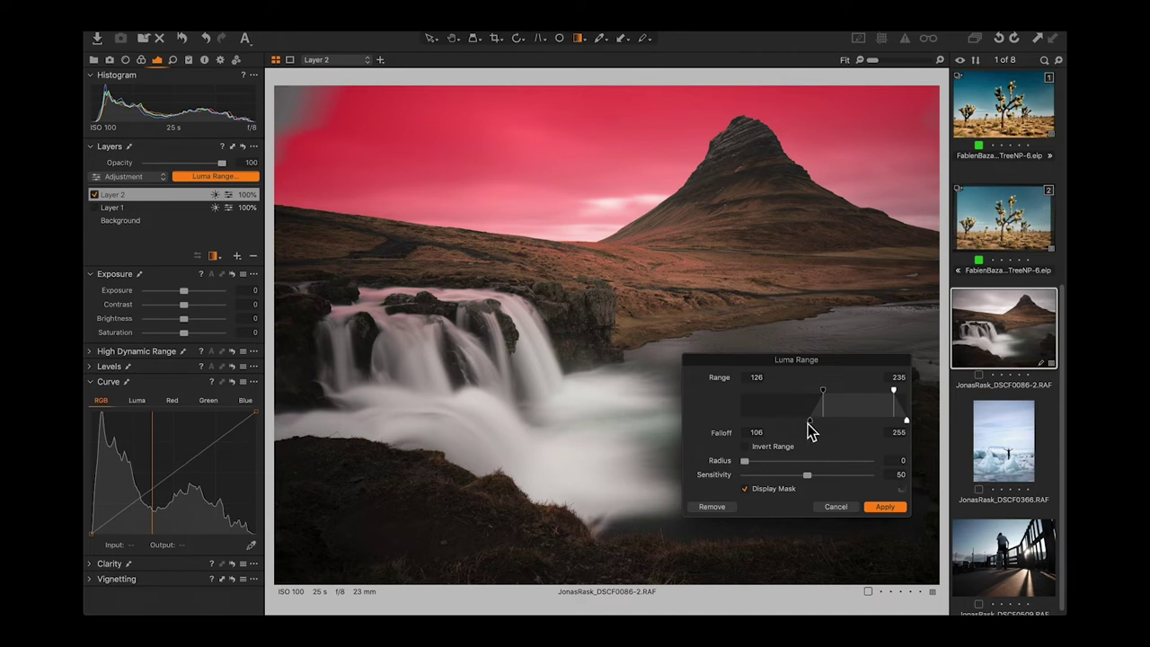
pyautogui.moveTo(795, 419); pyautogui.dragTo(784, 418)
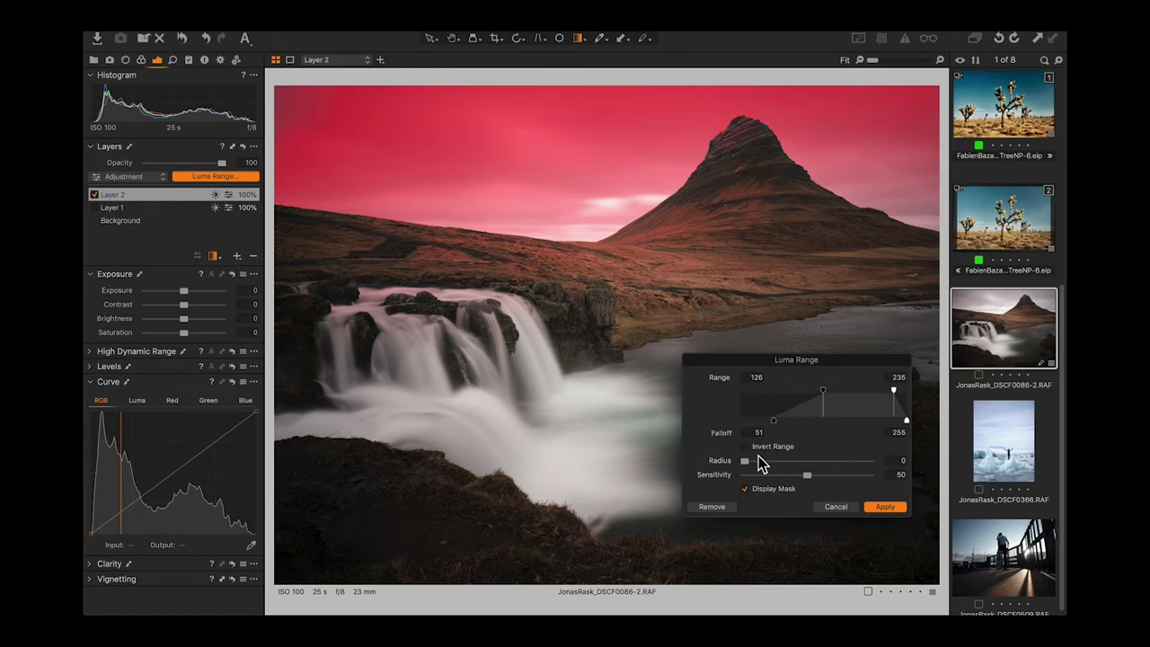
pyautogui.press('g')
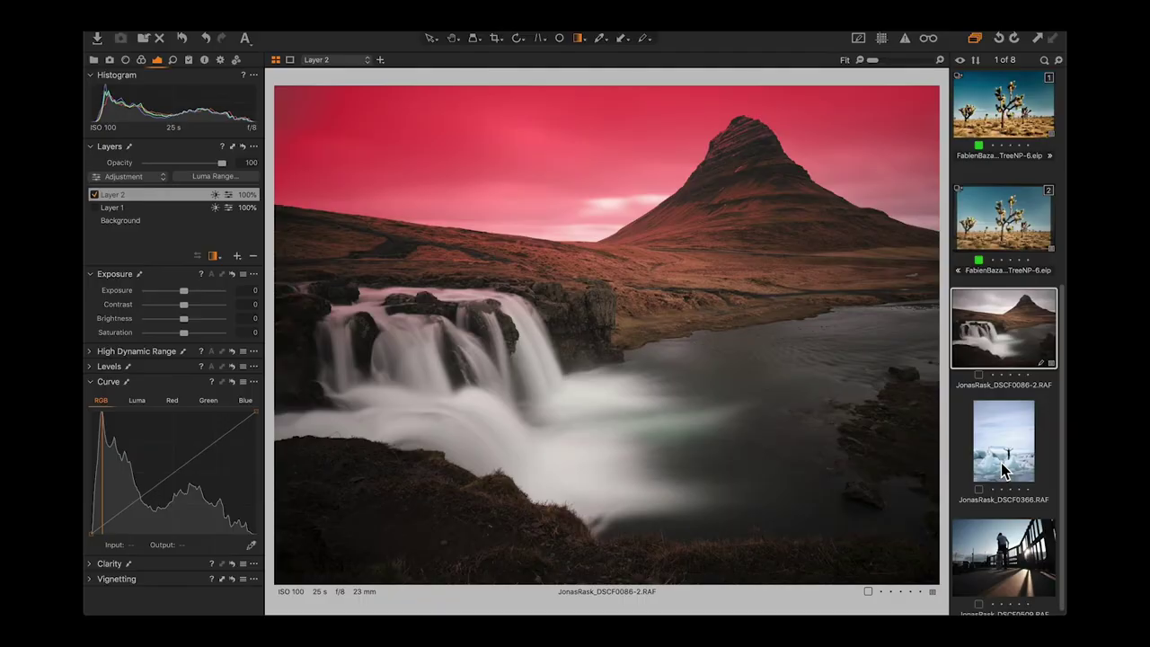
# - Open the photo of the person standing on the icebergs and show its vignetting settings
pyautogui.click(1001, 465)
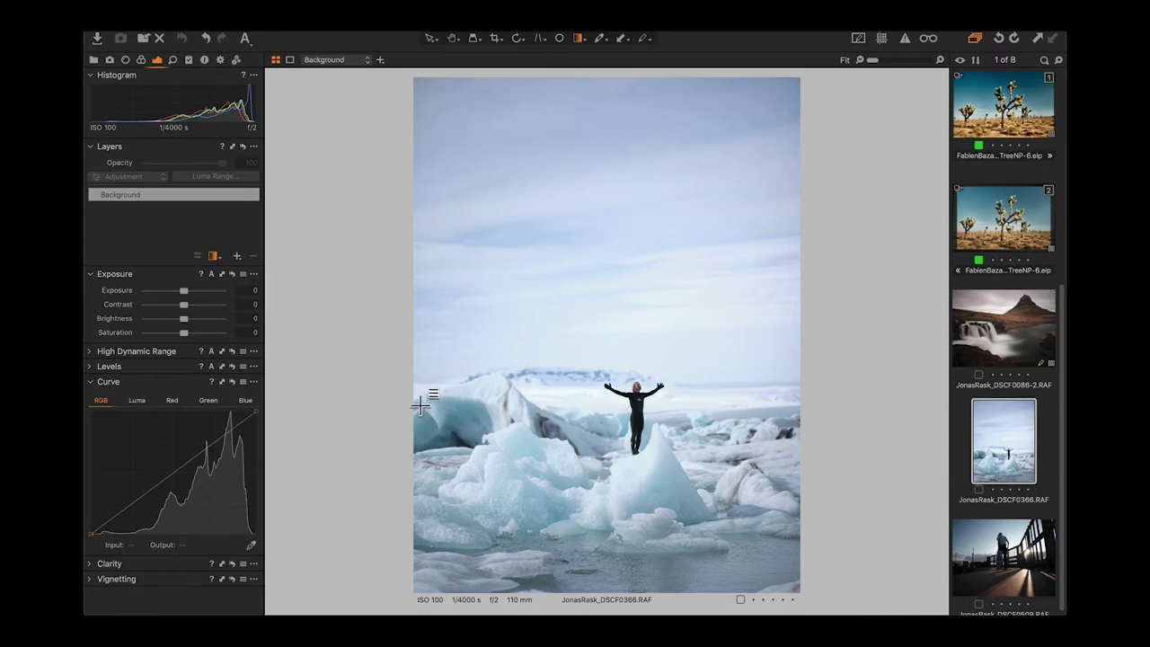
pyautogui.click(90, 578)
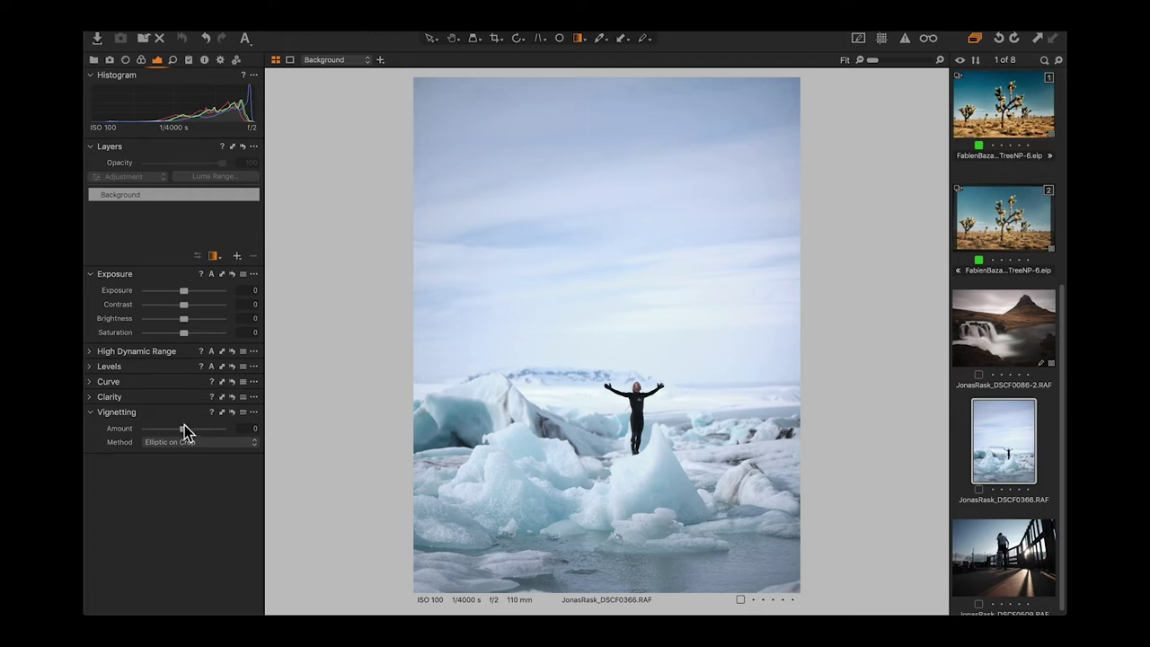
# - Try vignette amounts of -4 and -1.78 on the iceberg photo with the Elliptic on Crop method
pyautogui.moveTo(180, 429); pyautogui.dragTo(103, 437)
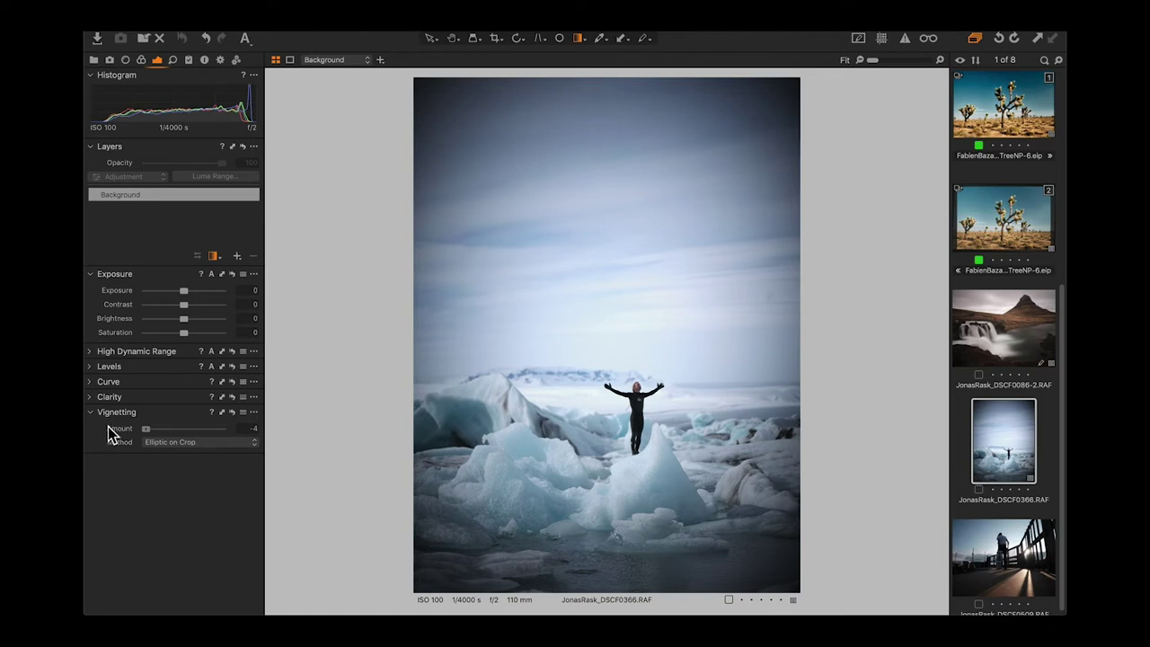
pyautogui.moveTo(145, 434); pyautogui.dragTo(171, 440)
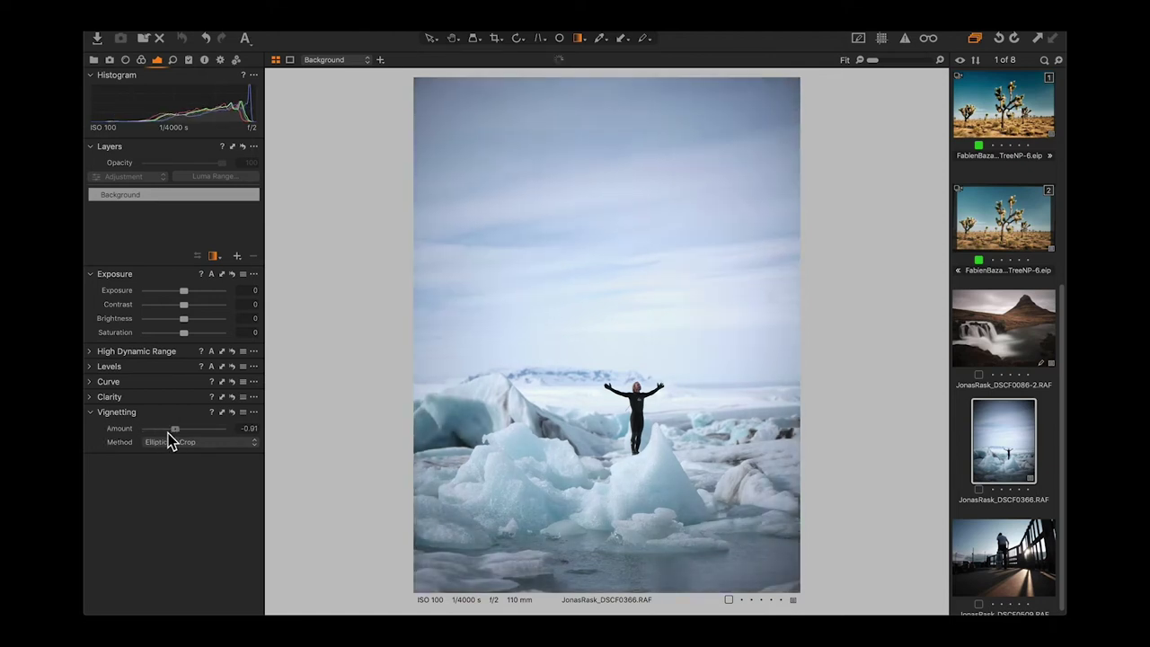
pyautogui.click(171, 442)
pyautogui.click(175, 453)
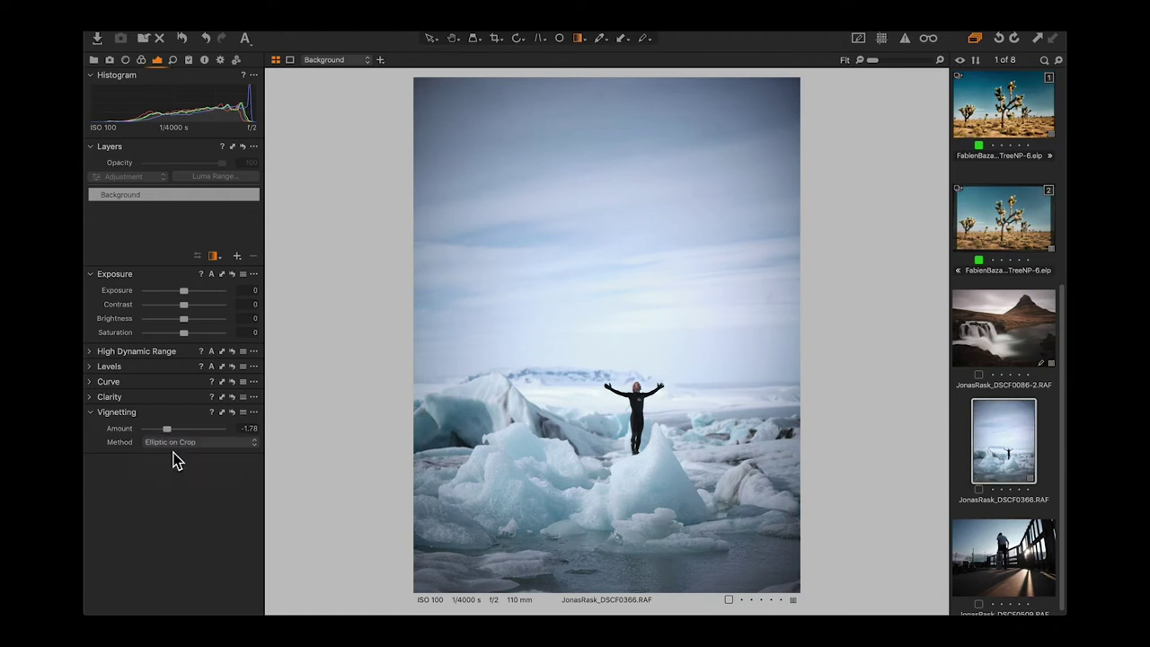
# - Try the Circular vignette method at an amount of -4, and reset the vignetting
pyautogui.click(182, 442)
pyautogui.click(186, 454)
pyautogui.moveTo(167, 432); pyautogui.dragTo(132, 431)
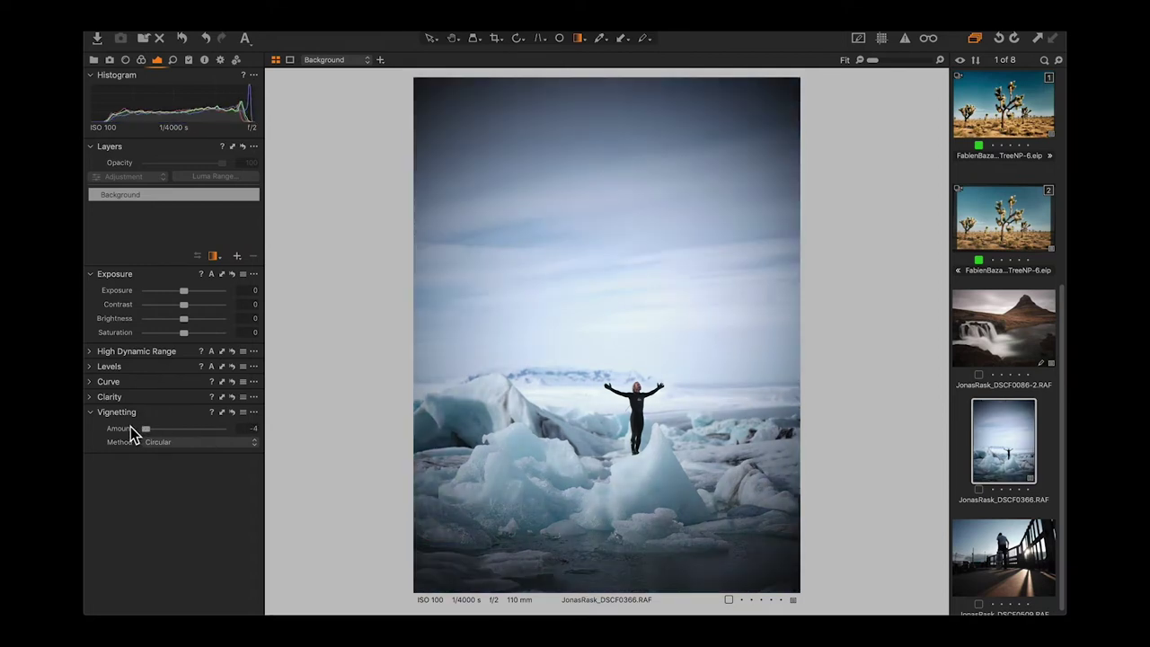
pyautogui.click(231, 412)
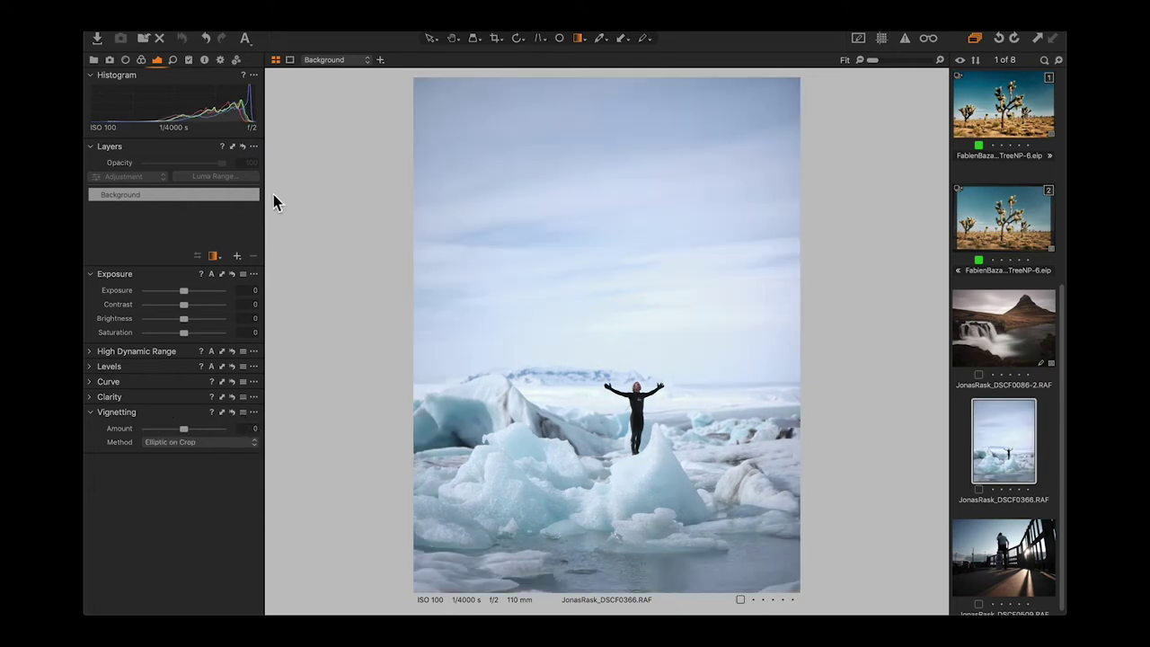
# - Draw a radial gradient mask around the person on the iceberg, and enable Draw Mask Inside for radial gradient masks
pyautogui.click(214, 256)
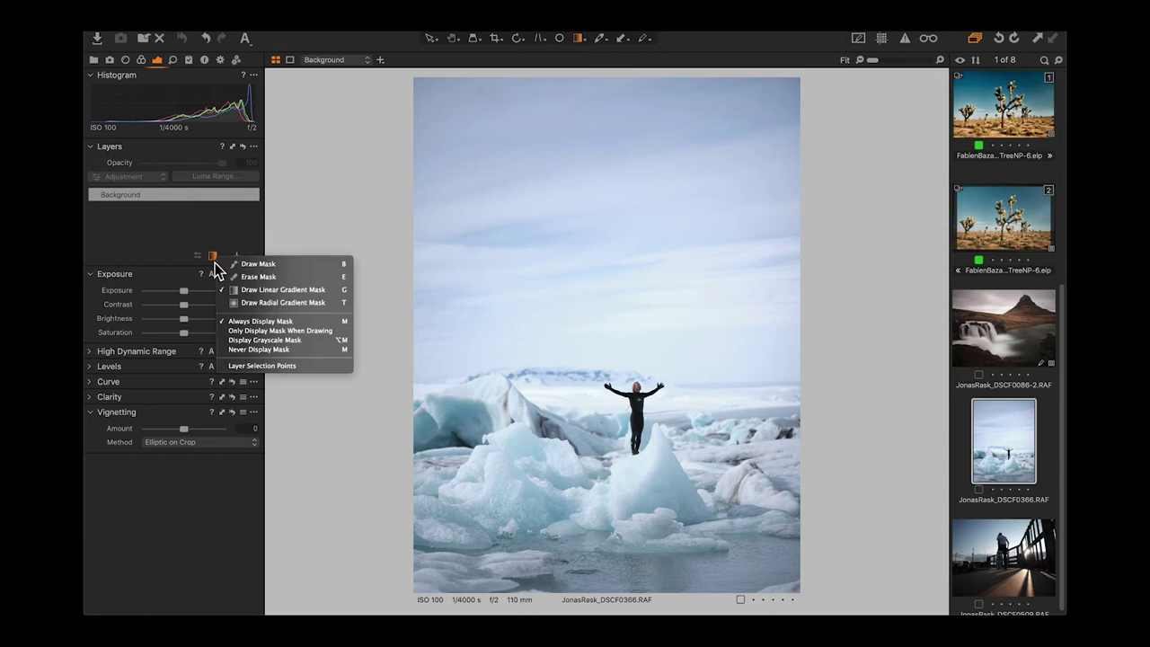
pyautogui.click(240, 303)
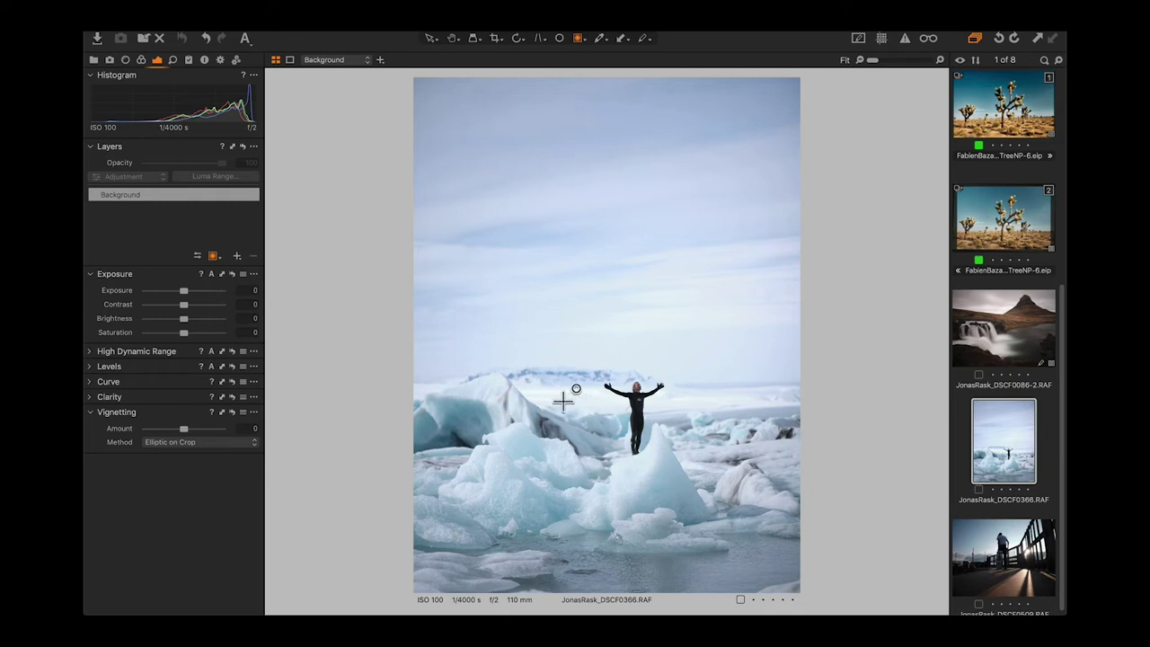
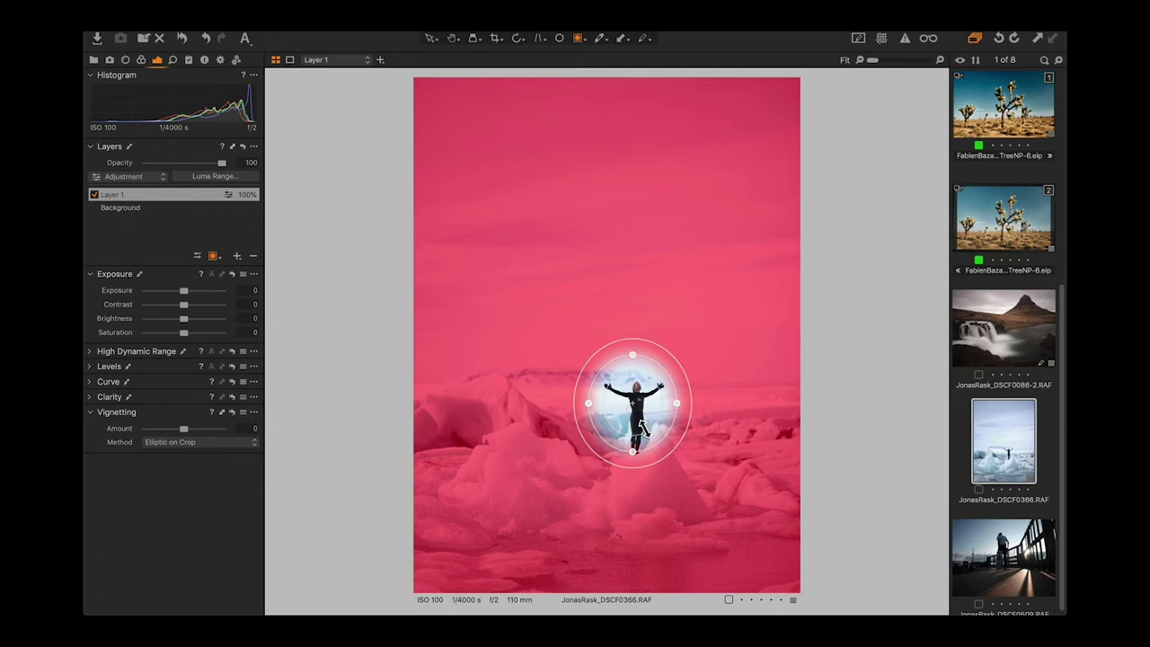
pyautogui.rightClick(640, 423)
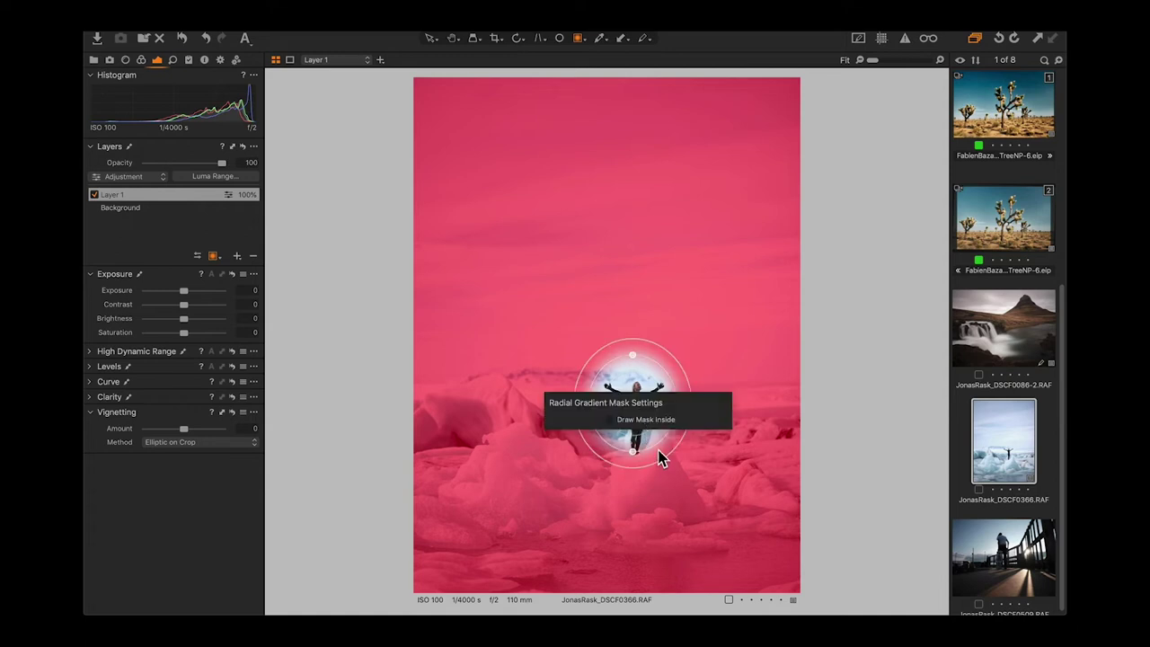
pyautogui.click(658, 447)
pyautogui.rightClick(653, 437)
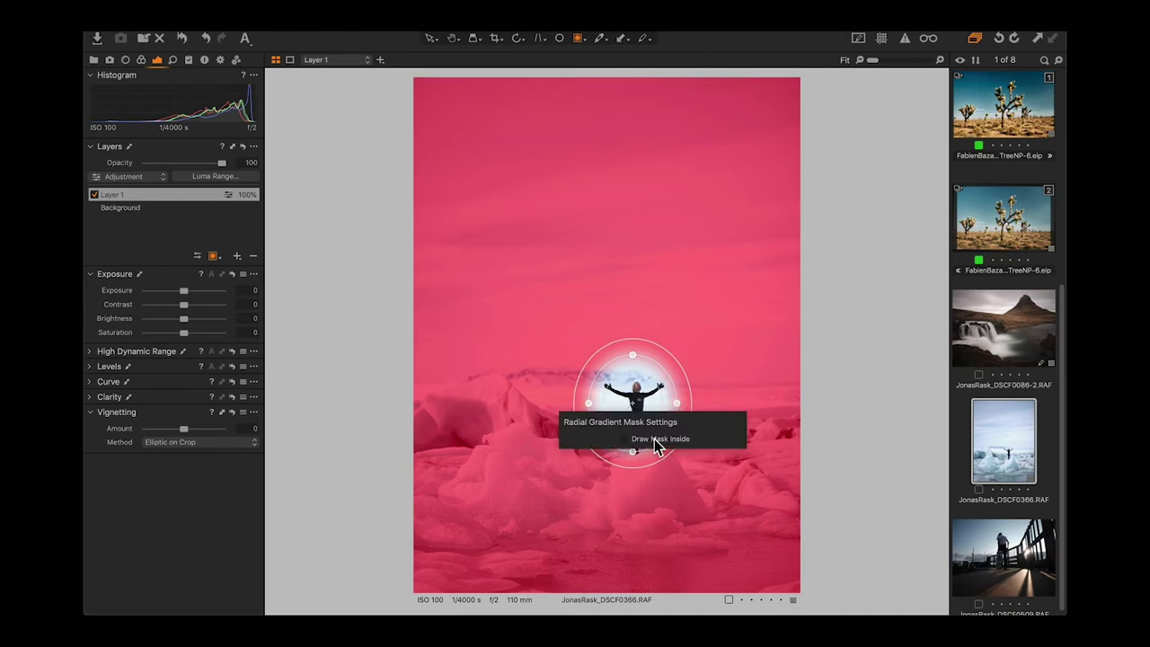
pyautogui.click(654, 440)
pyautogui.rightClick(653, 438)
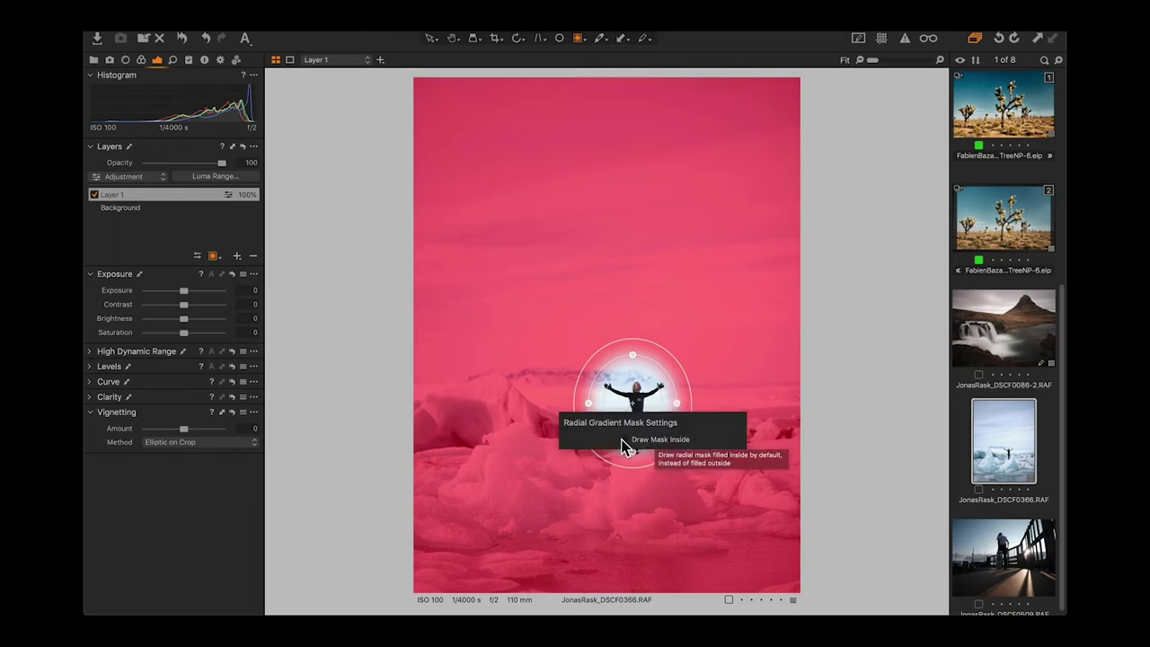
pyautogui.click(657, 438)
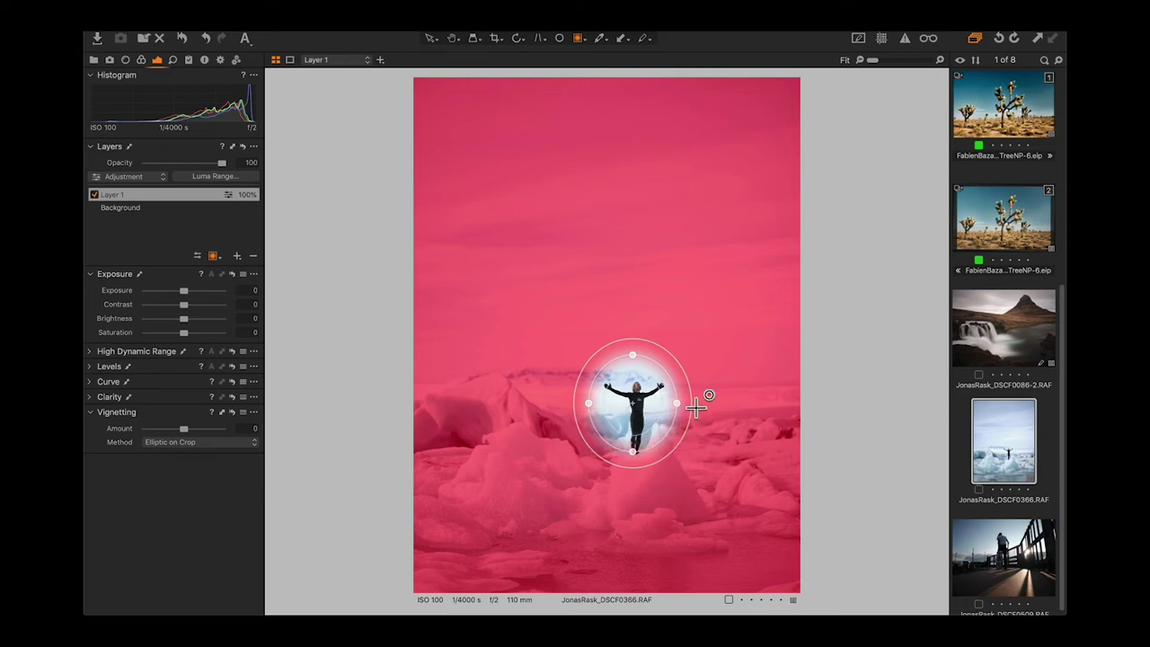
pyautogui.rightClick(632, 304)
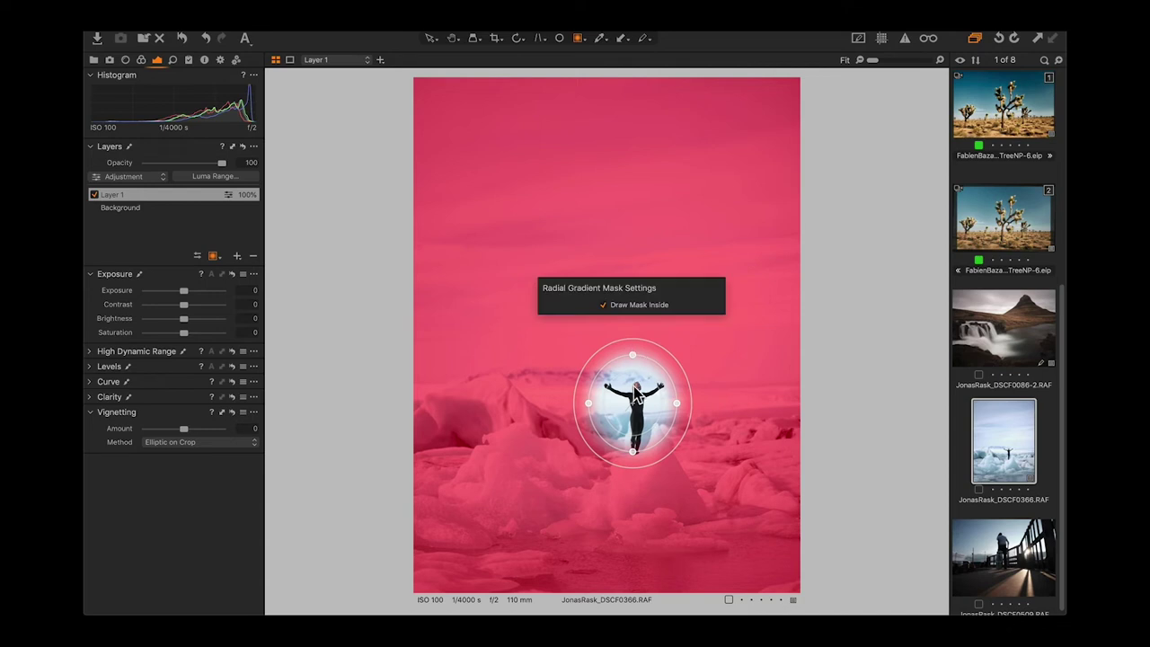
pyautogui.click(633, 384)
# - Draw a new inside-filled radial mask on Layer 1, centre it on the person, and widen it into a large ellipse with a softer falloff
pyautogui.moveTo(629, 379); pyautogui.dragTo(713, 422)
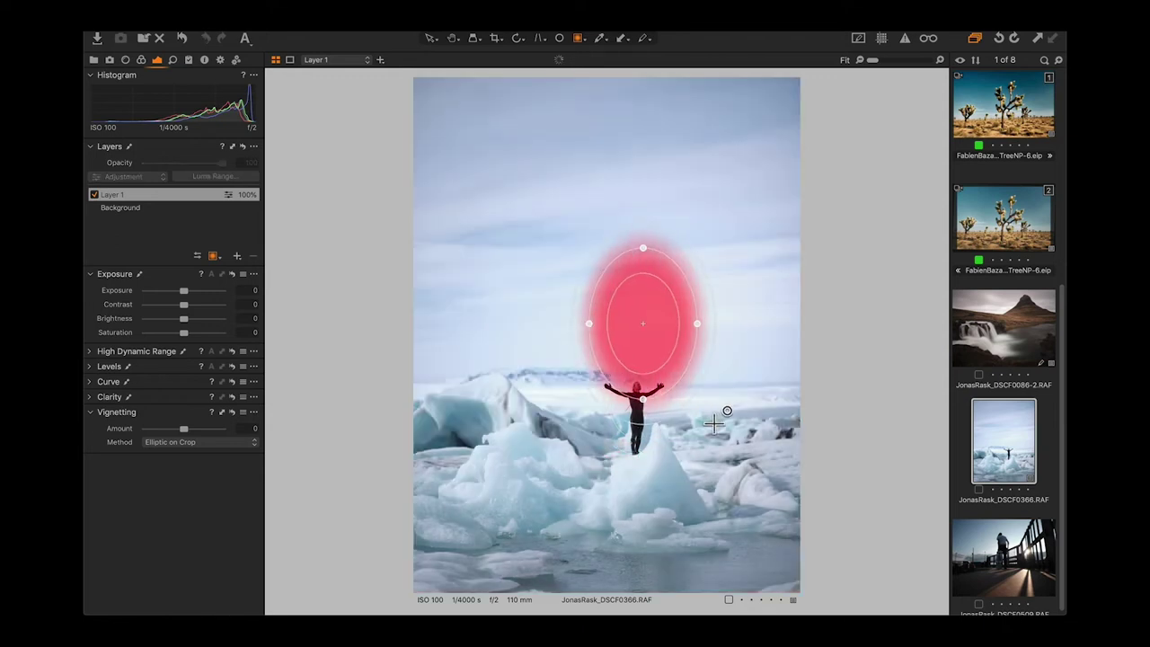
pyautogui.moveTo(638, 341); pyautogui.dragTo(635, 416)
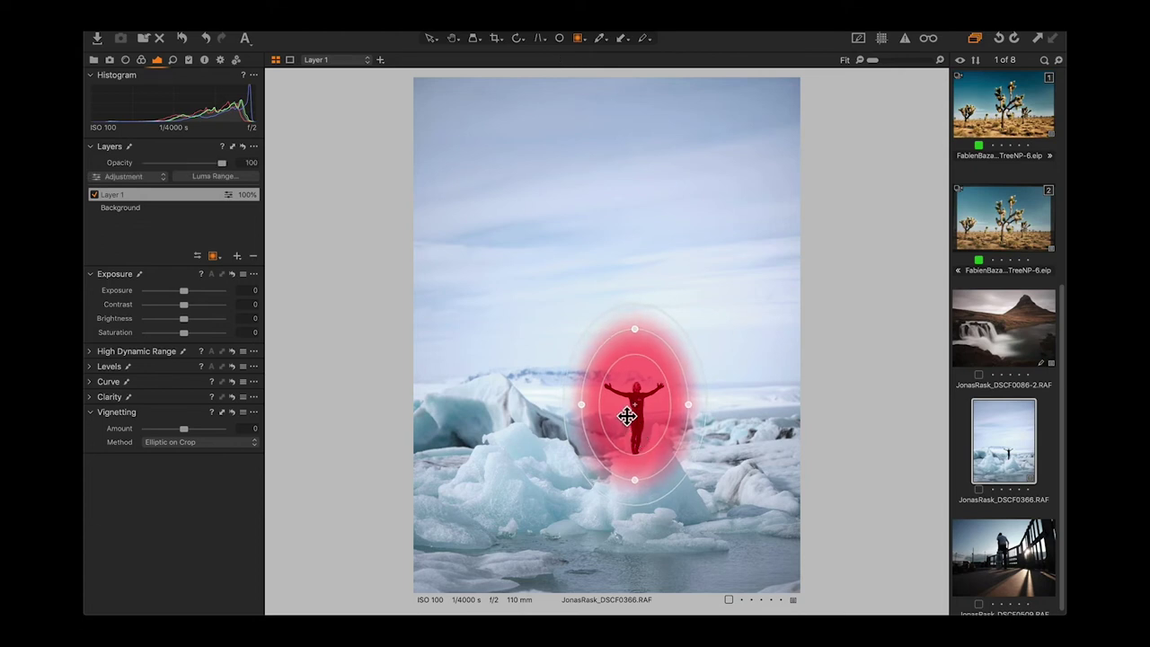
pyautogui.moveTo(546, 403); pyautogui.dragTo(585, 410)
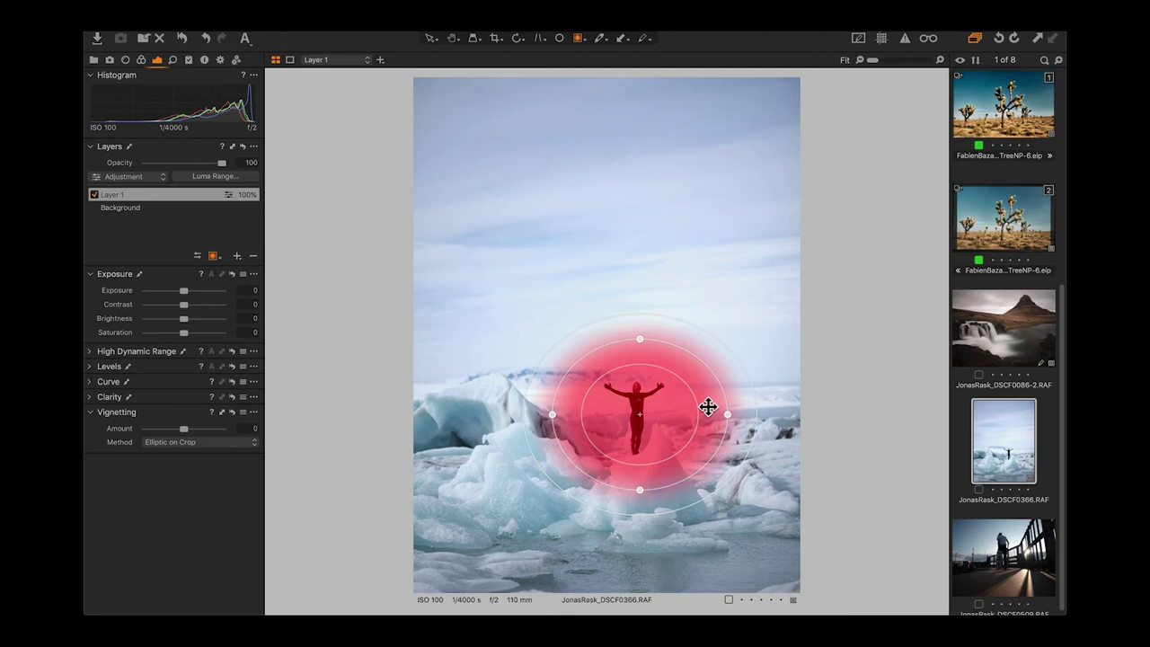
pyautogui.moveTo(727, 416); pyautogui.dragTo(813, 432)
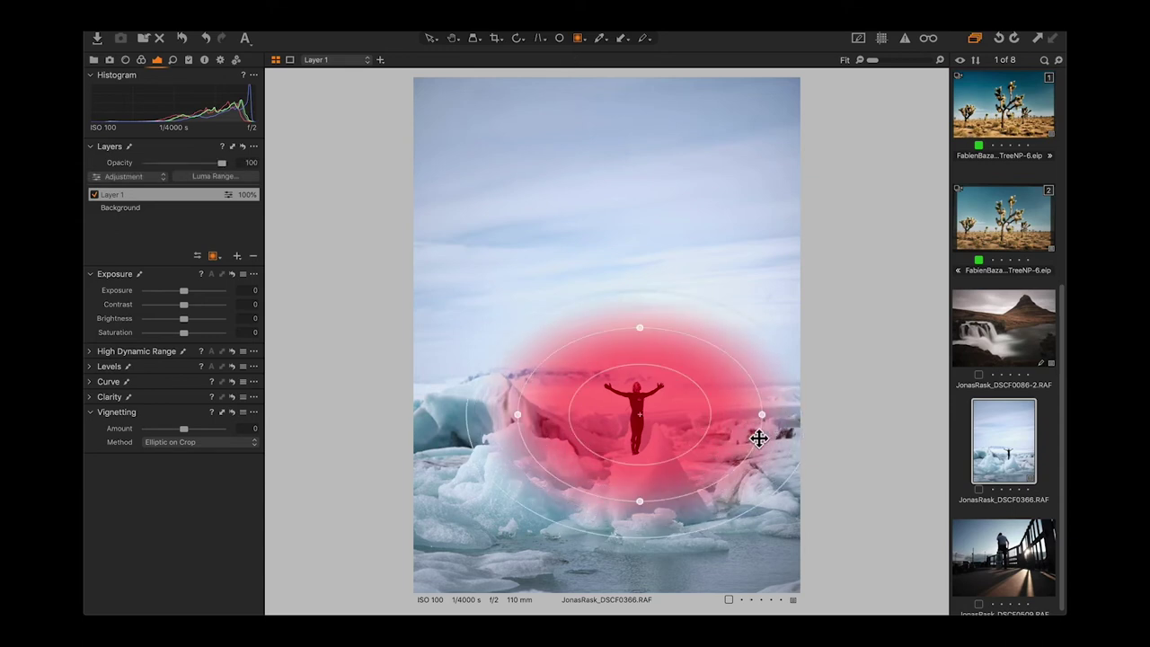
pyautogui.moveTo(527, 509); pyautogui.dragTo(487, 523)
pyautogui.moveTo(639, 413); pyautogui.dragTo(634, 415)
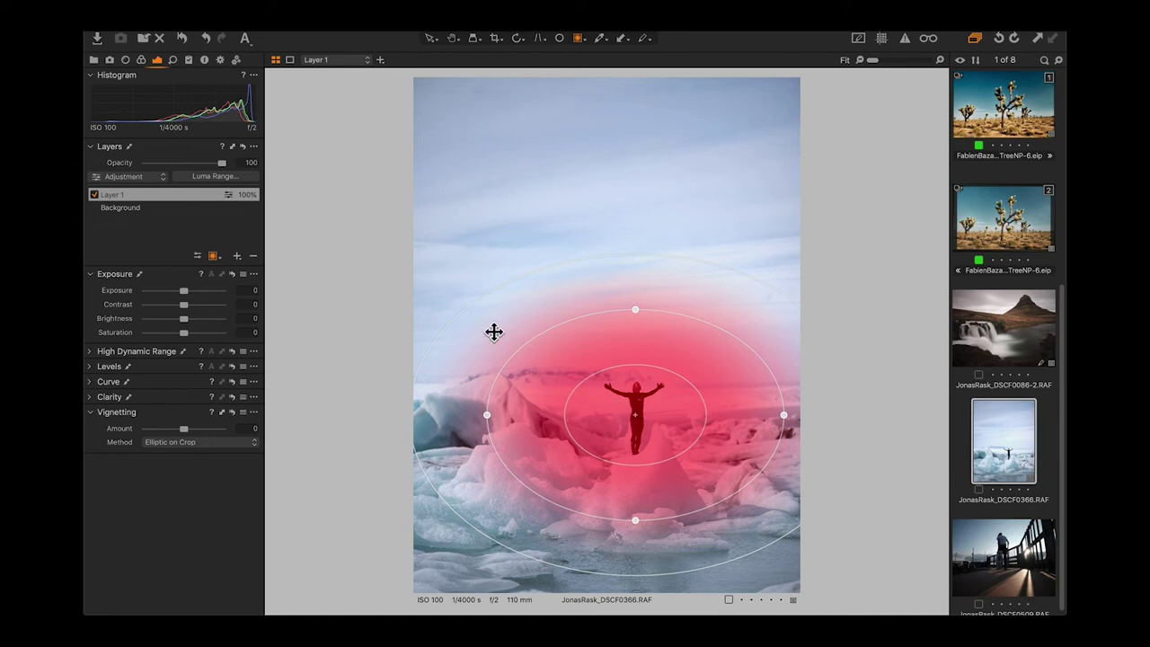
# - Invert Layer 1's radial mask and, with the mask overlay hidden, set exposure to -0.93, contrast to 12 and saturation to 10
pyautogui.rightClick(171, 194)
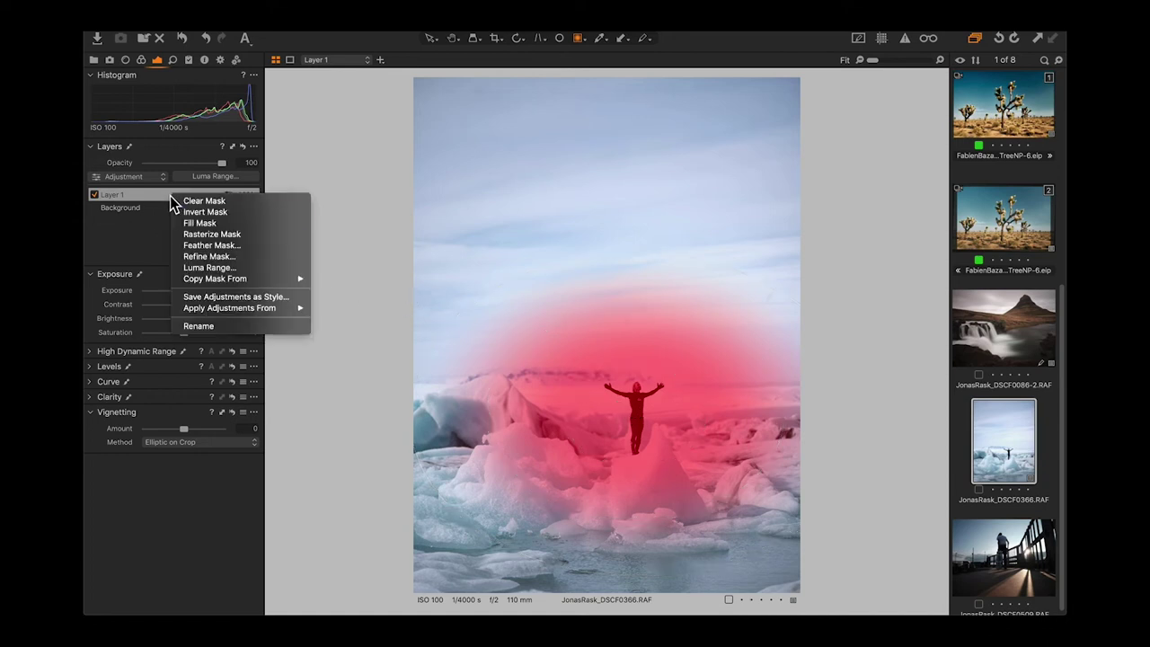
pyautogui.click(203, 212)
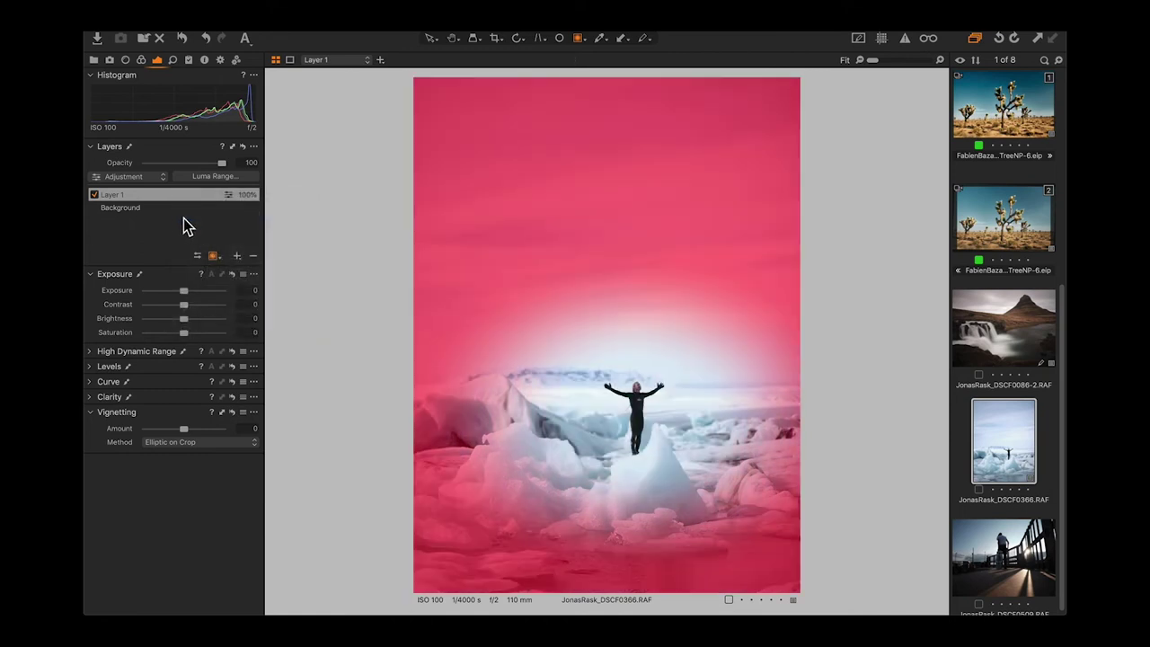
pyautogui.press('m')
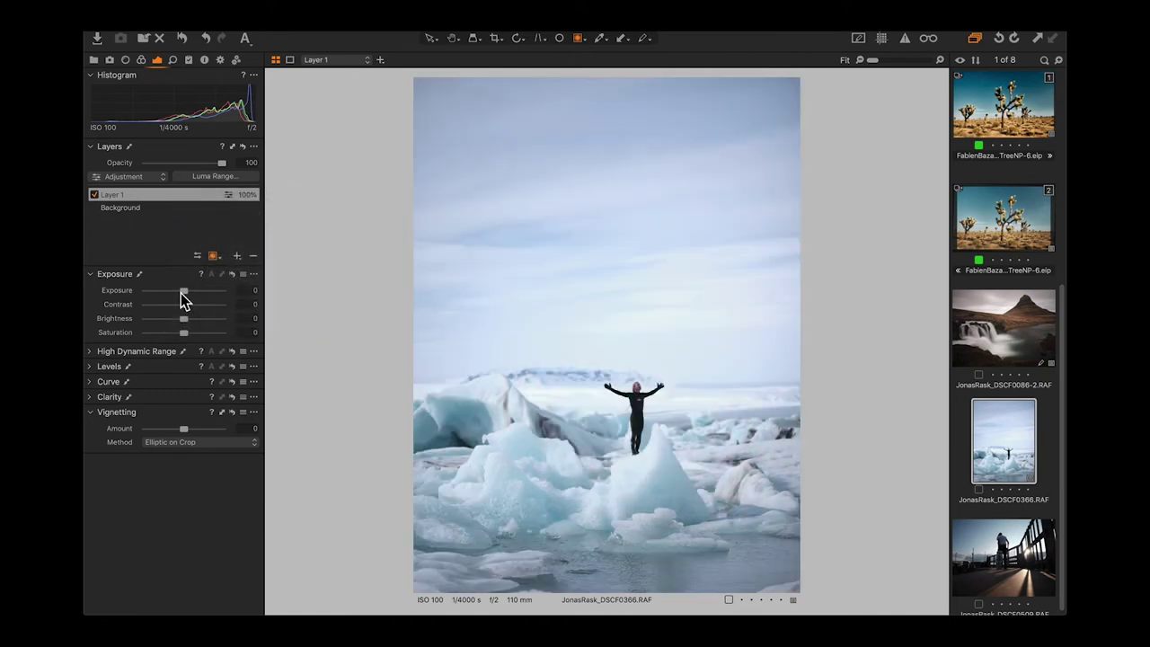
pyautogui.moveTo(183, 290)
pyautogui.mouseDown()
pyautogui.moveTo(173, 288)
pyautogui.moveTo(189, 306)
pyautogui.mouseUp()
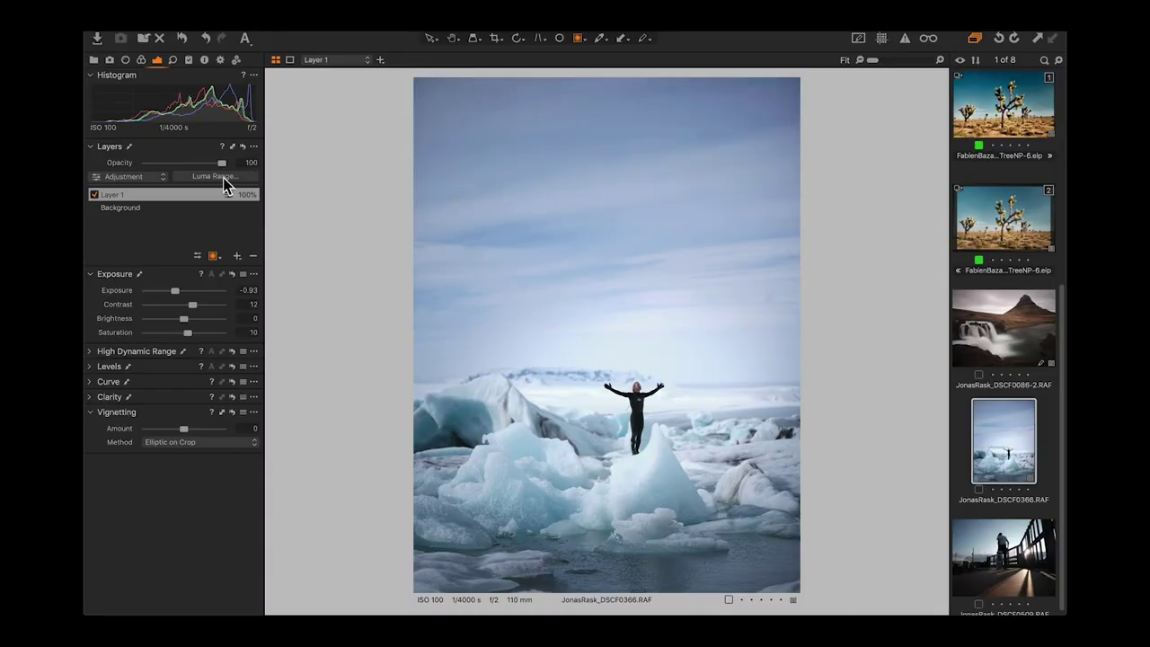
# - Limit Layer 1's mask with a luma range of 20–146, an upper falloff of 166 and a radius of 10.3
pyautogui.click(222, 178)
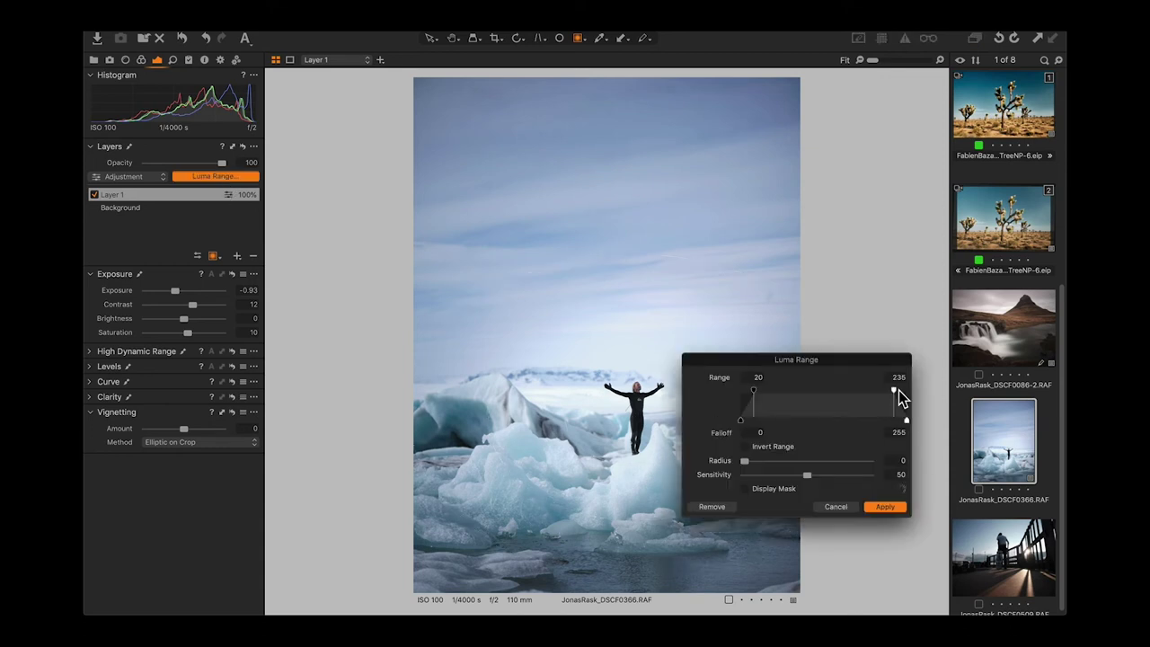
pyautogui.moveTo(889, 397); pyautogui.dragTo(818, 399)
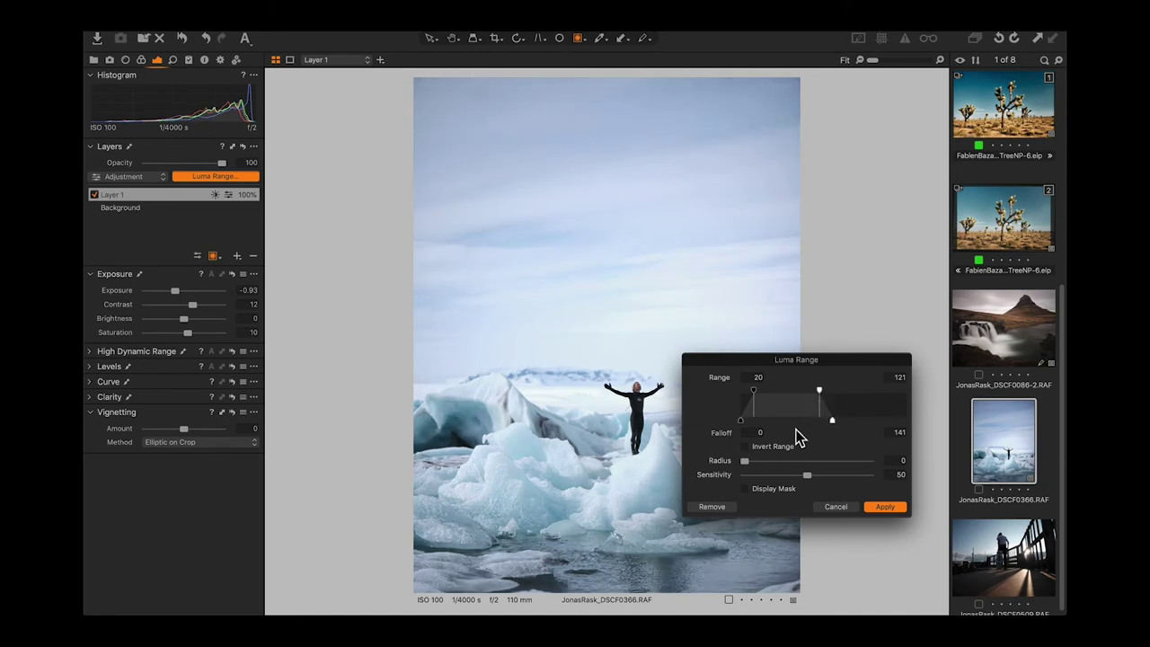
pyautogui.click(744, 489)
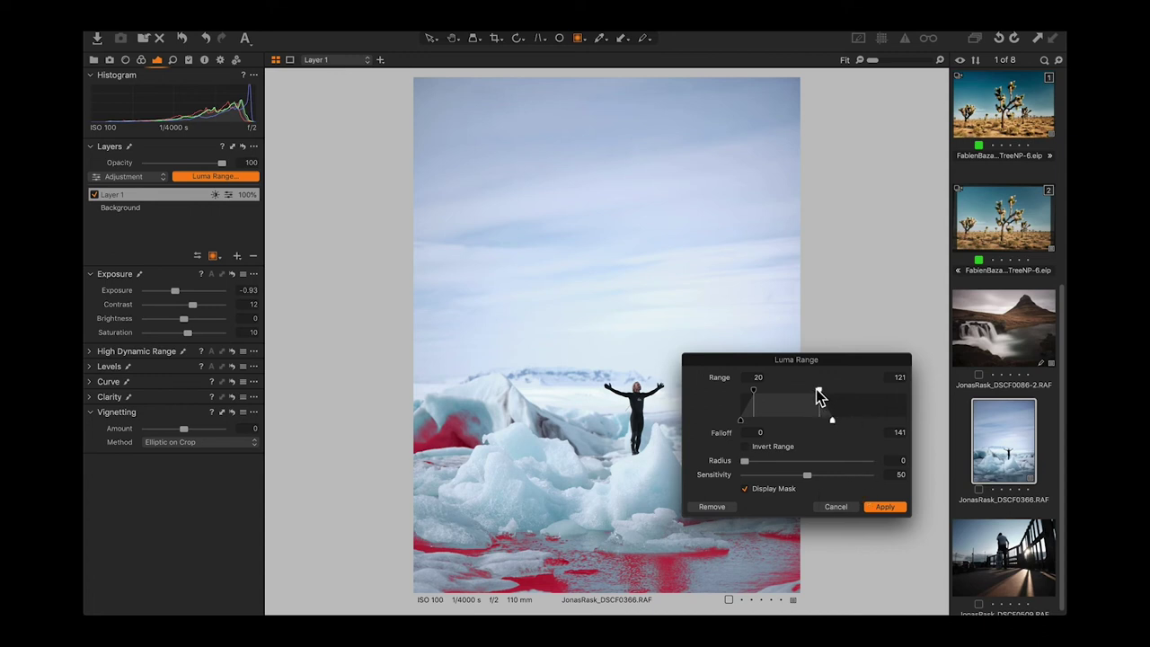
pyautogui.moveTo(814, 397)
pyautogui.mouseDown()
pyautogui.moveTo(785, 400)
pyautogui.moveTo(835, 402)
pyautogui.mouseUp()
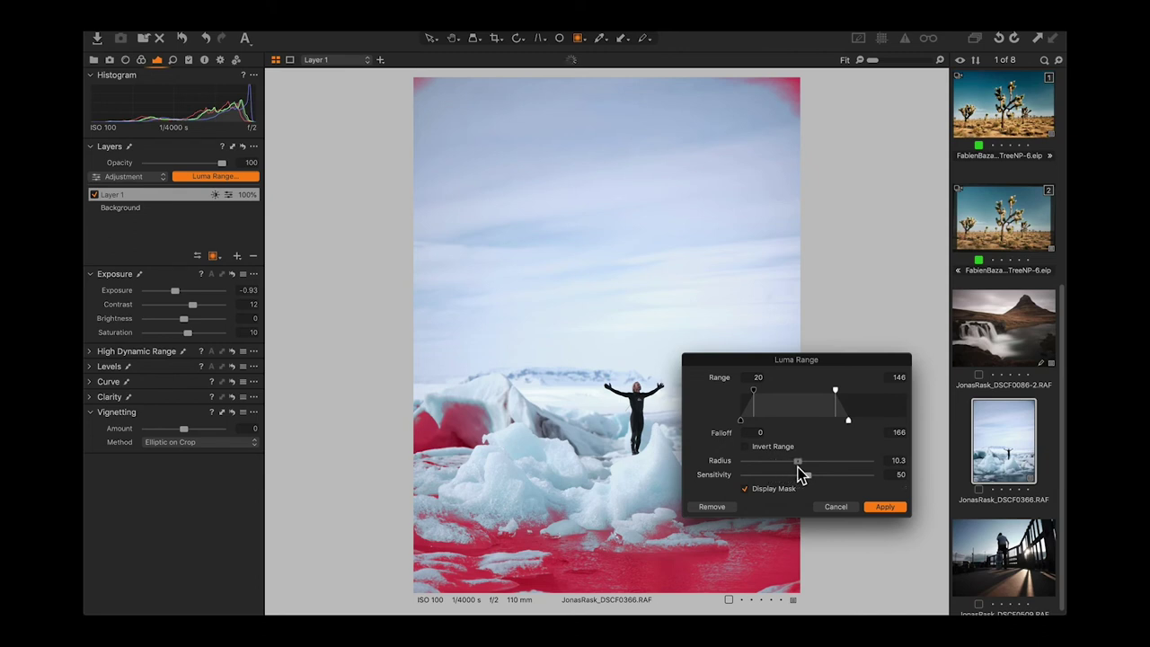
pyautogui.click(885, 507)
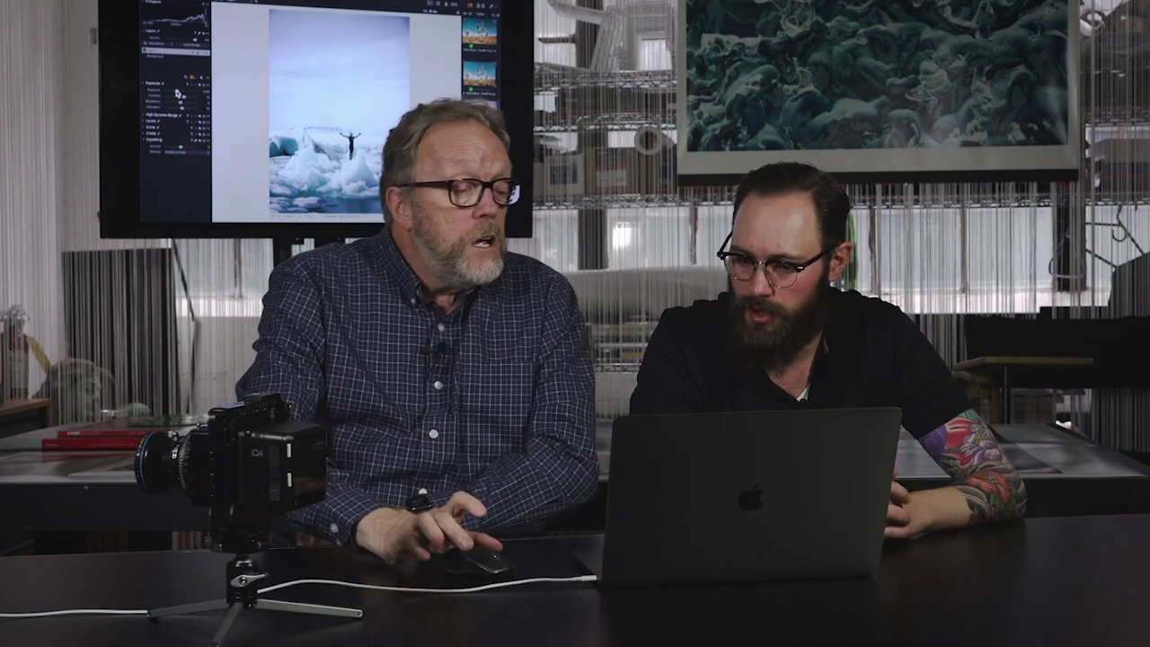
# - Try to brush additional mask onto the upper sky of Layer 1 with the Draw Mask tool
pyautogui.click(194, 81)
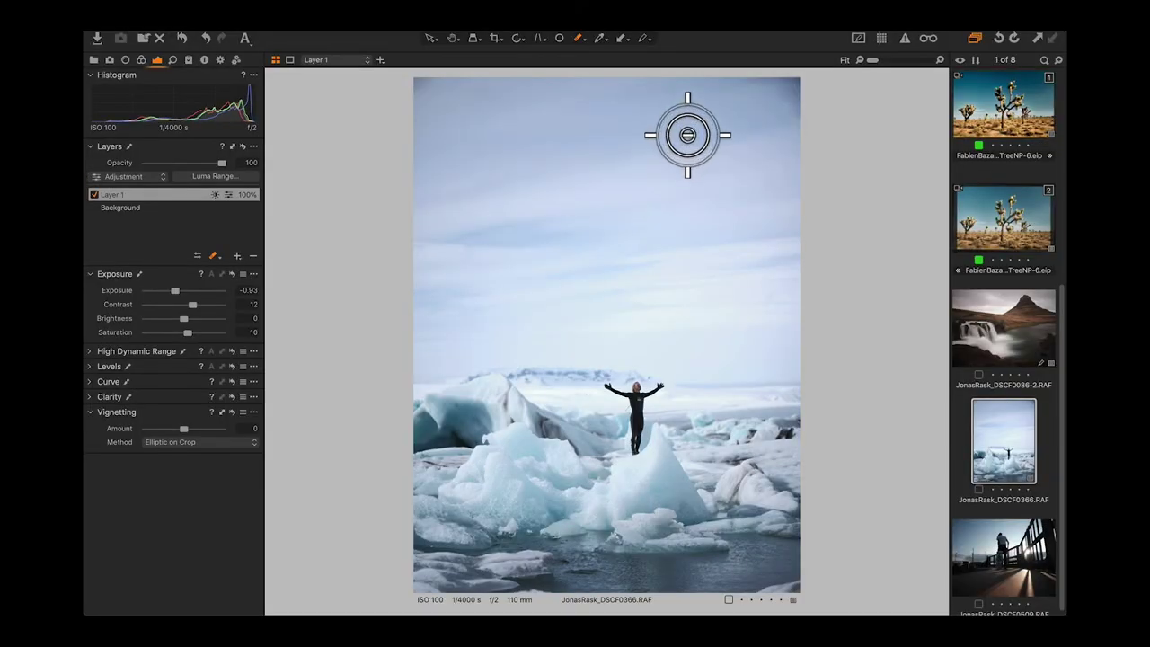
pyautogui.click(708, 120)
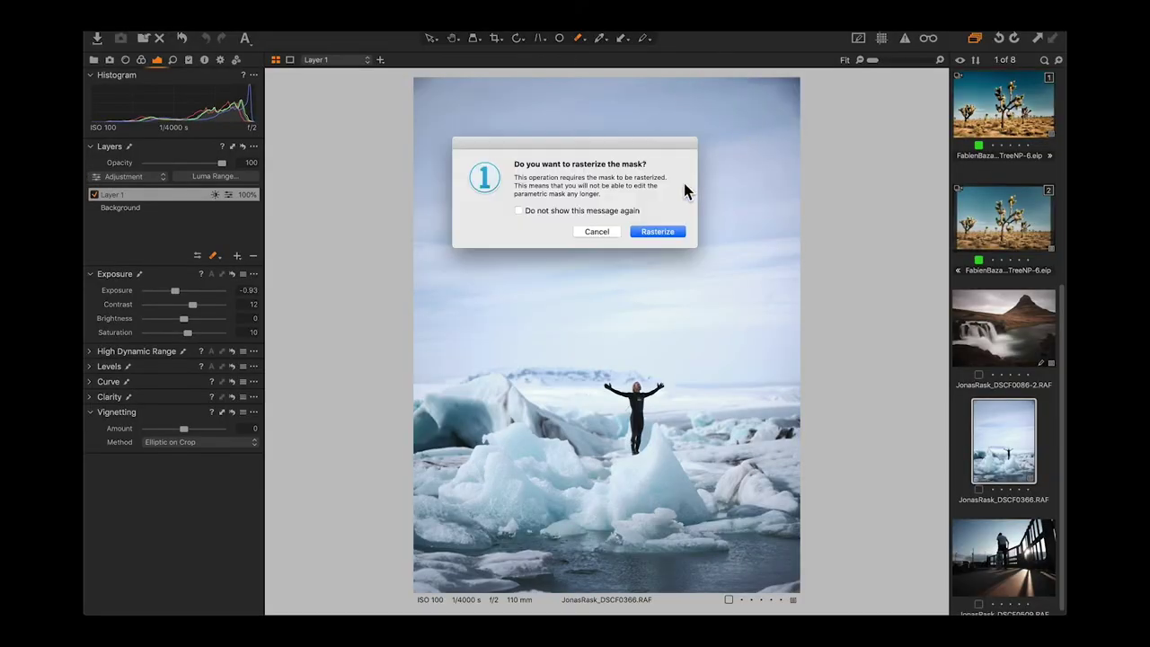